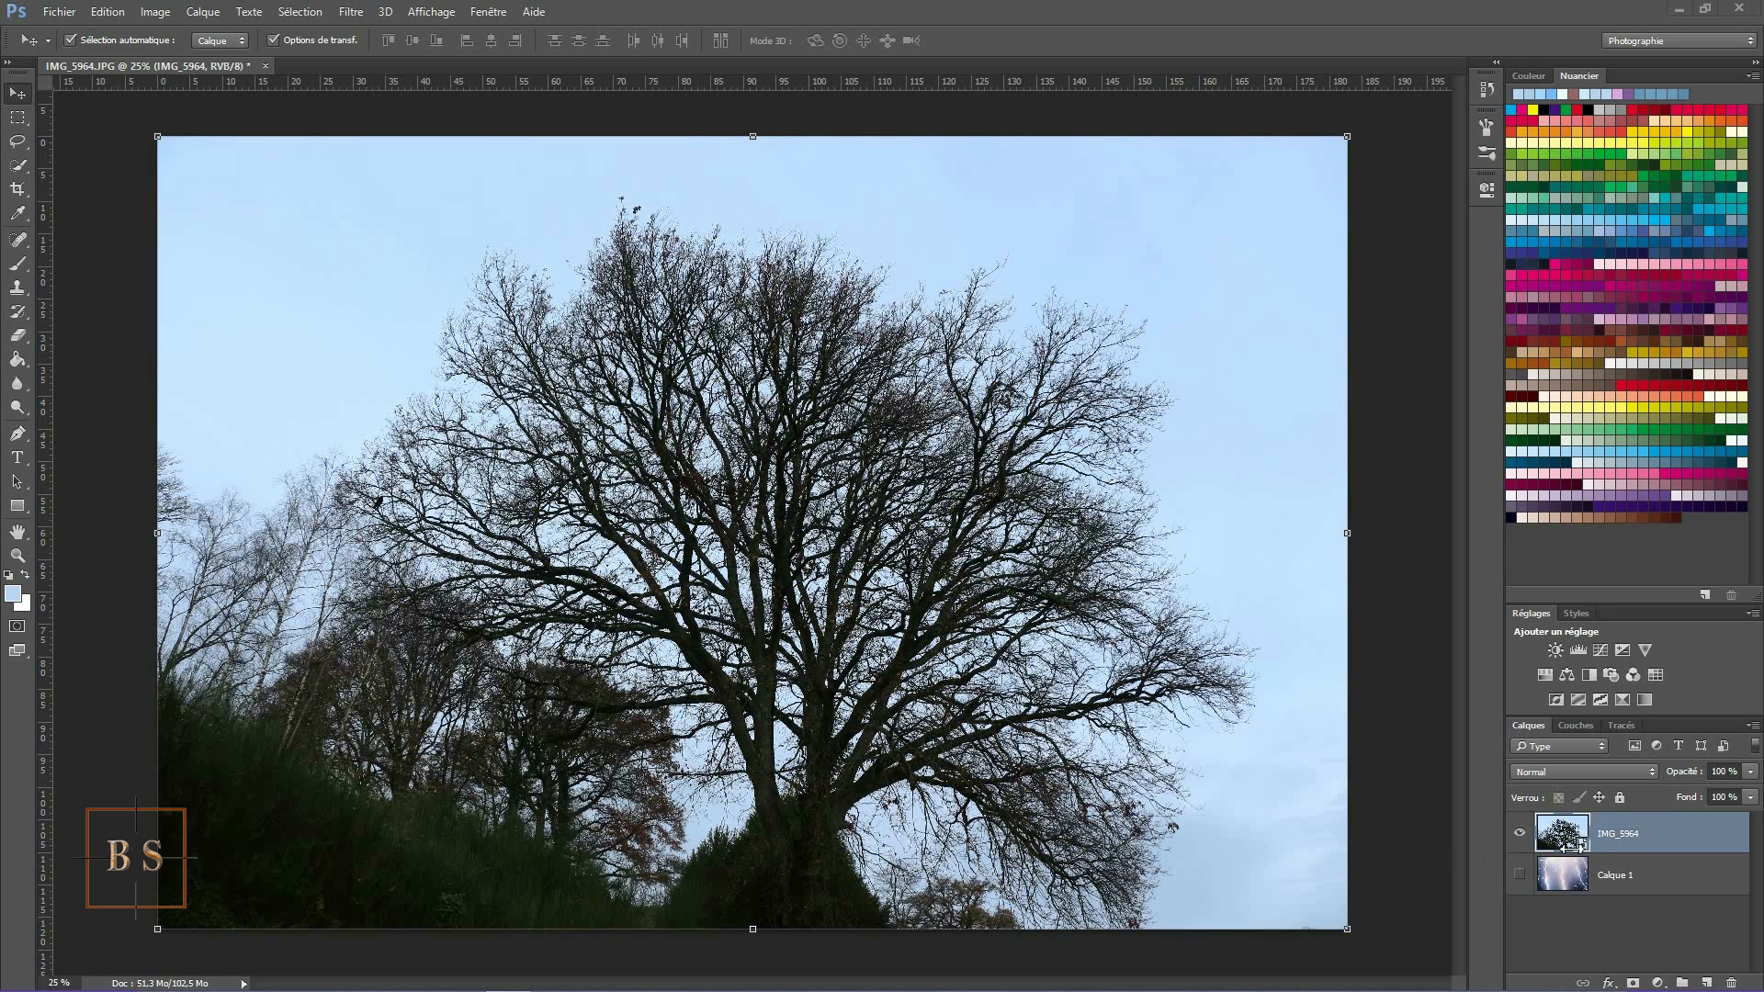
Rasterize the IMG_5964 tree layer and open the Color Range selection for it.
right_click(1668, 834)
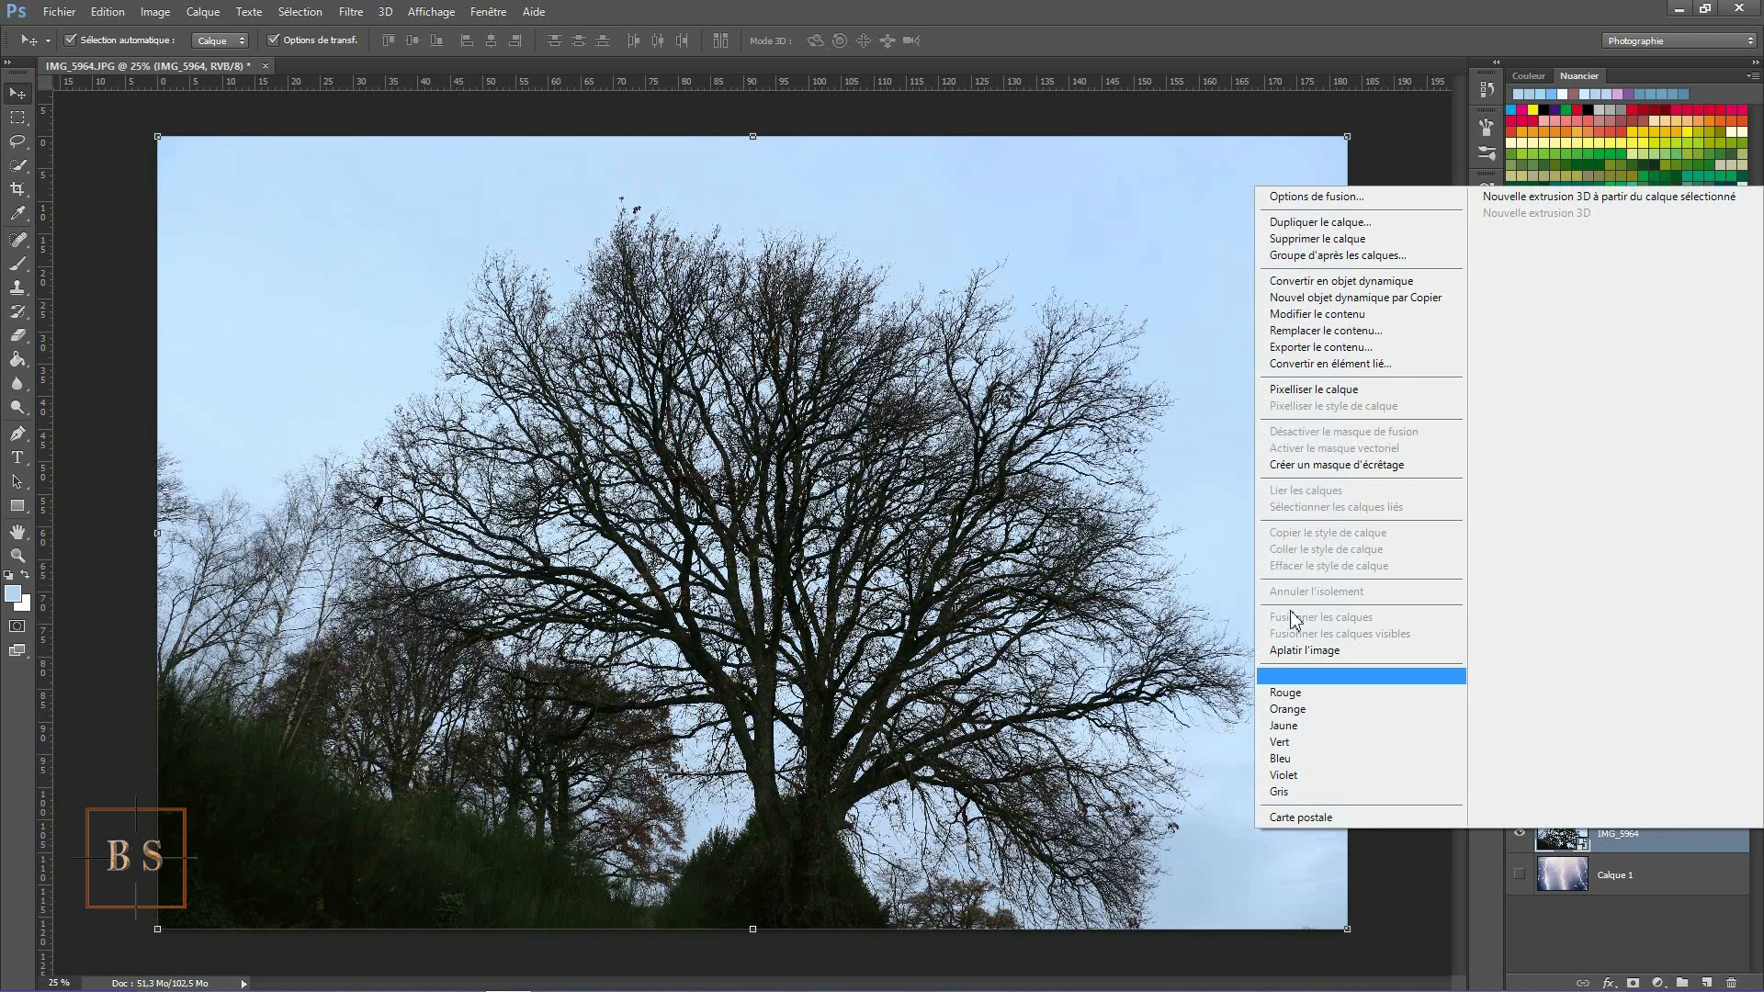
left_click(1299, 397)
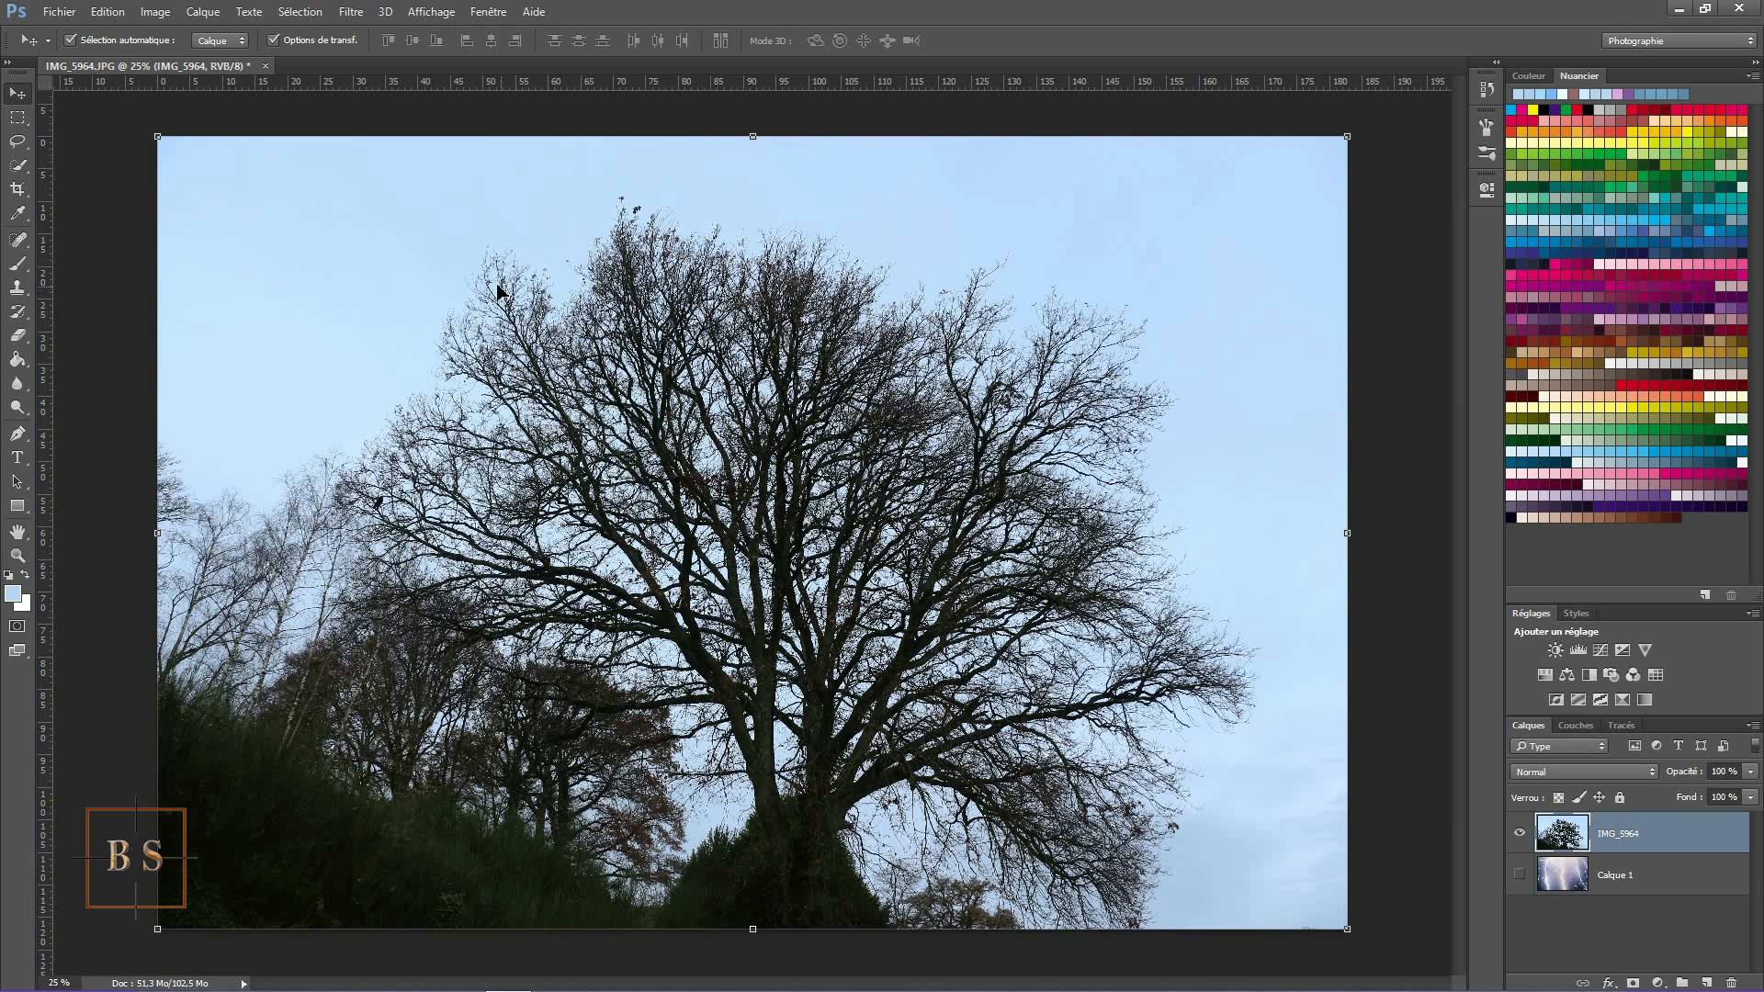
left_click(299, 15)
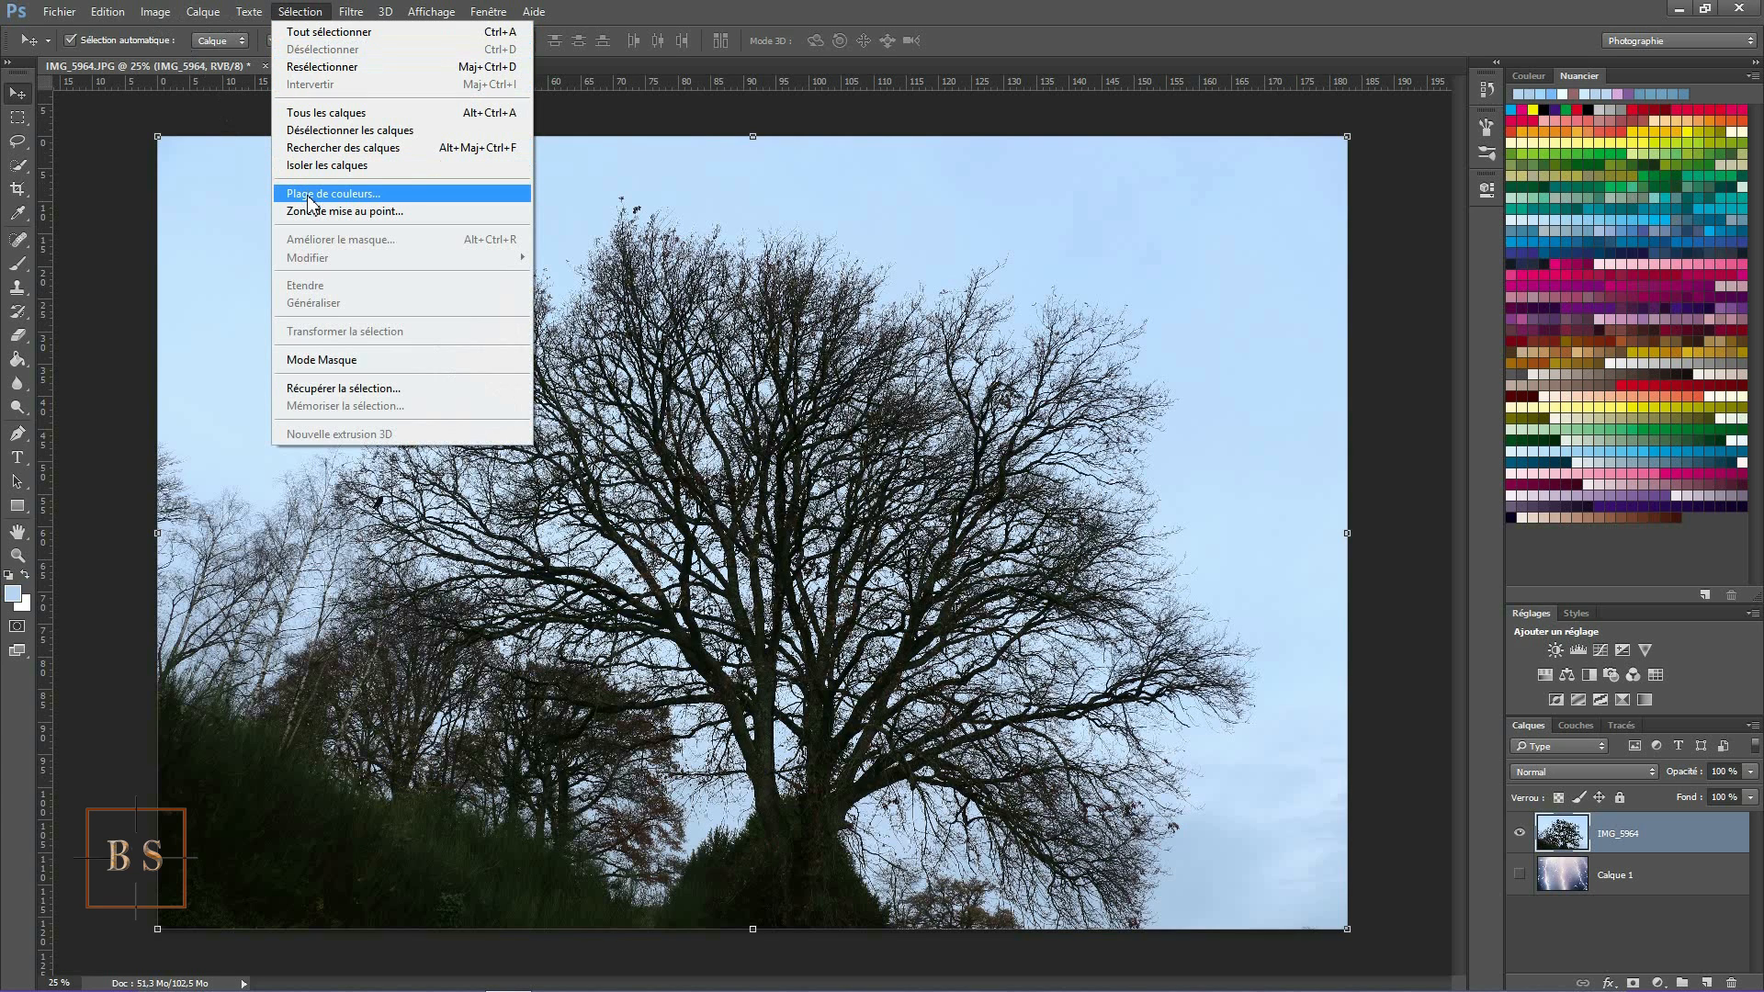
left_click(310, 194)
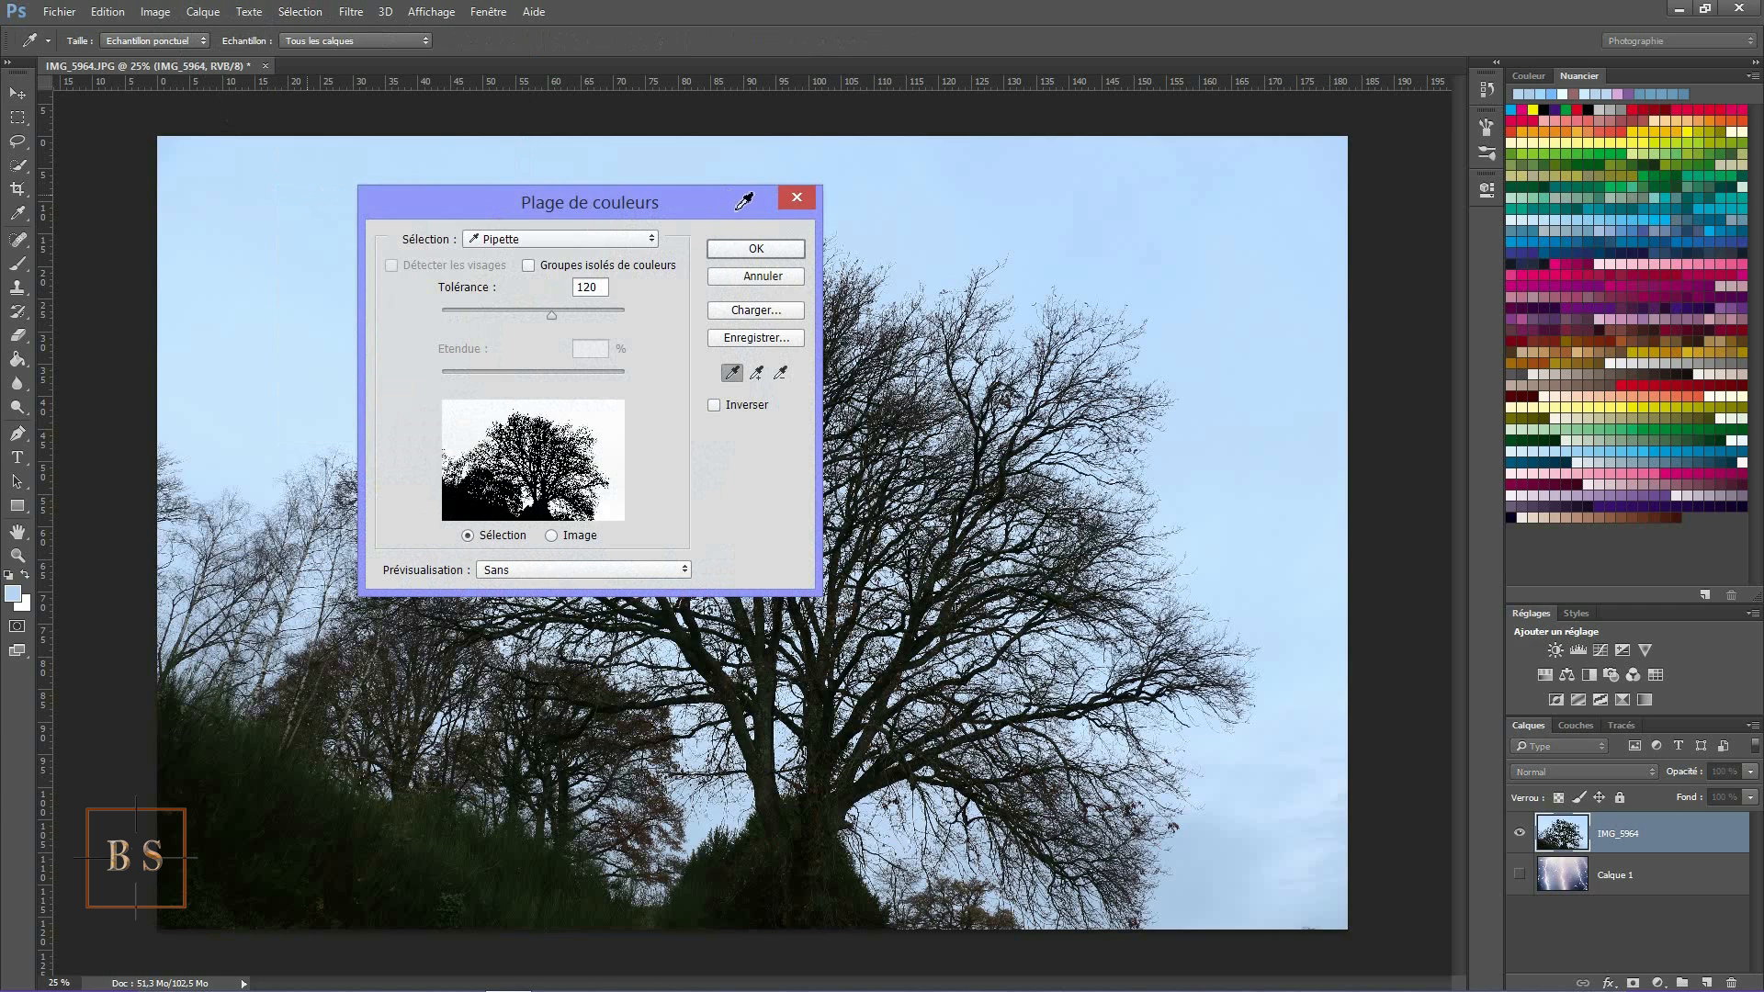
left_click_drag(657, 214, 1011, 210)
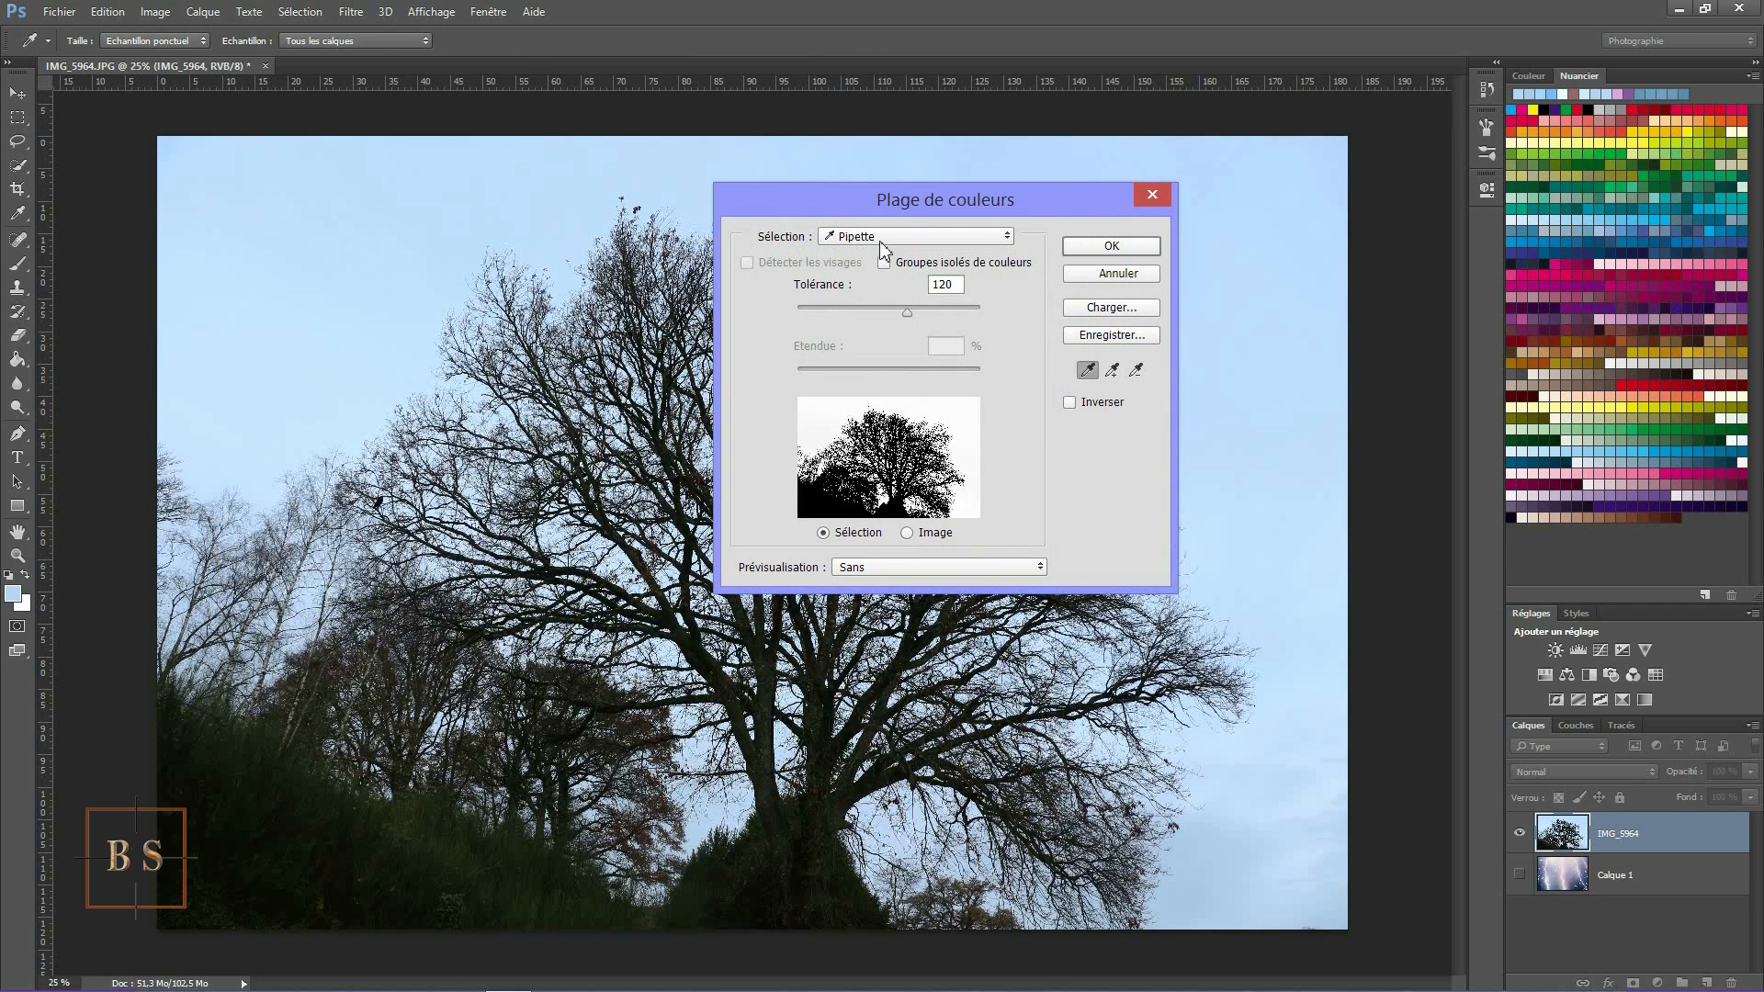
Select the sky around the tree with Color Range, using eyedropper sampling and adding the sky tone beside the lower branches.
left_click(1005, 238)
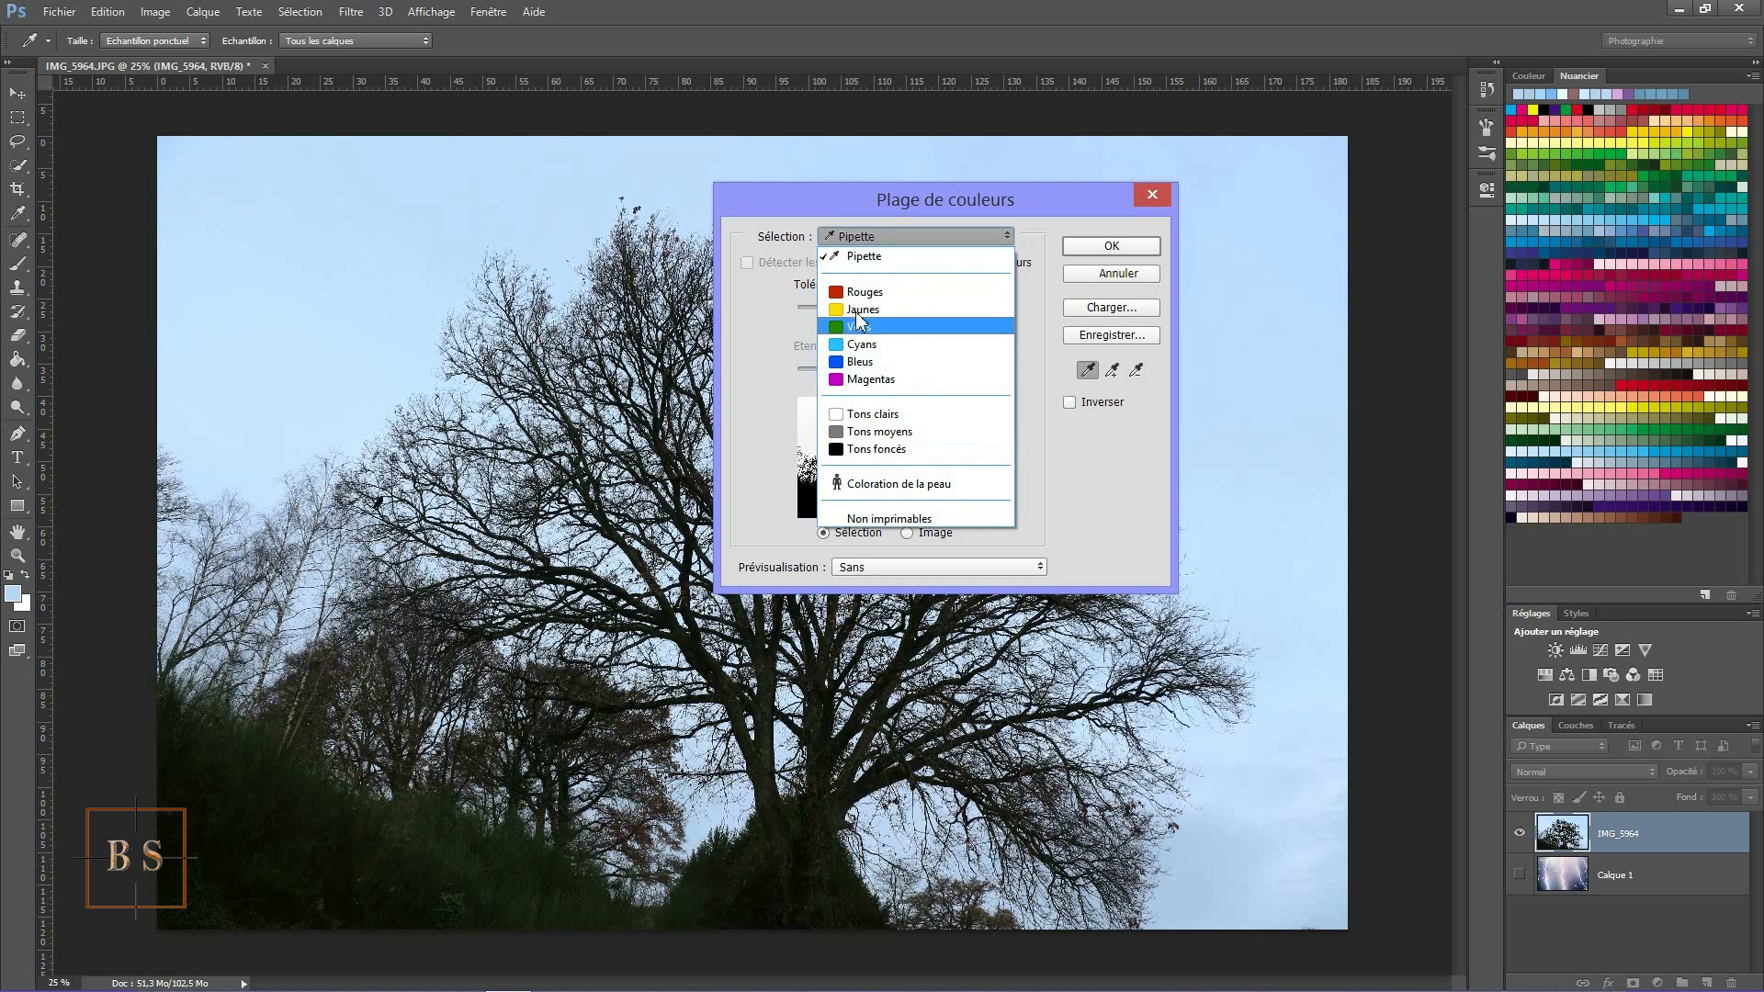
left_click(864, 259)
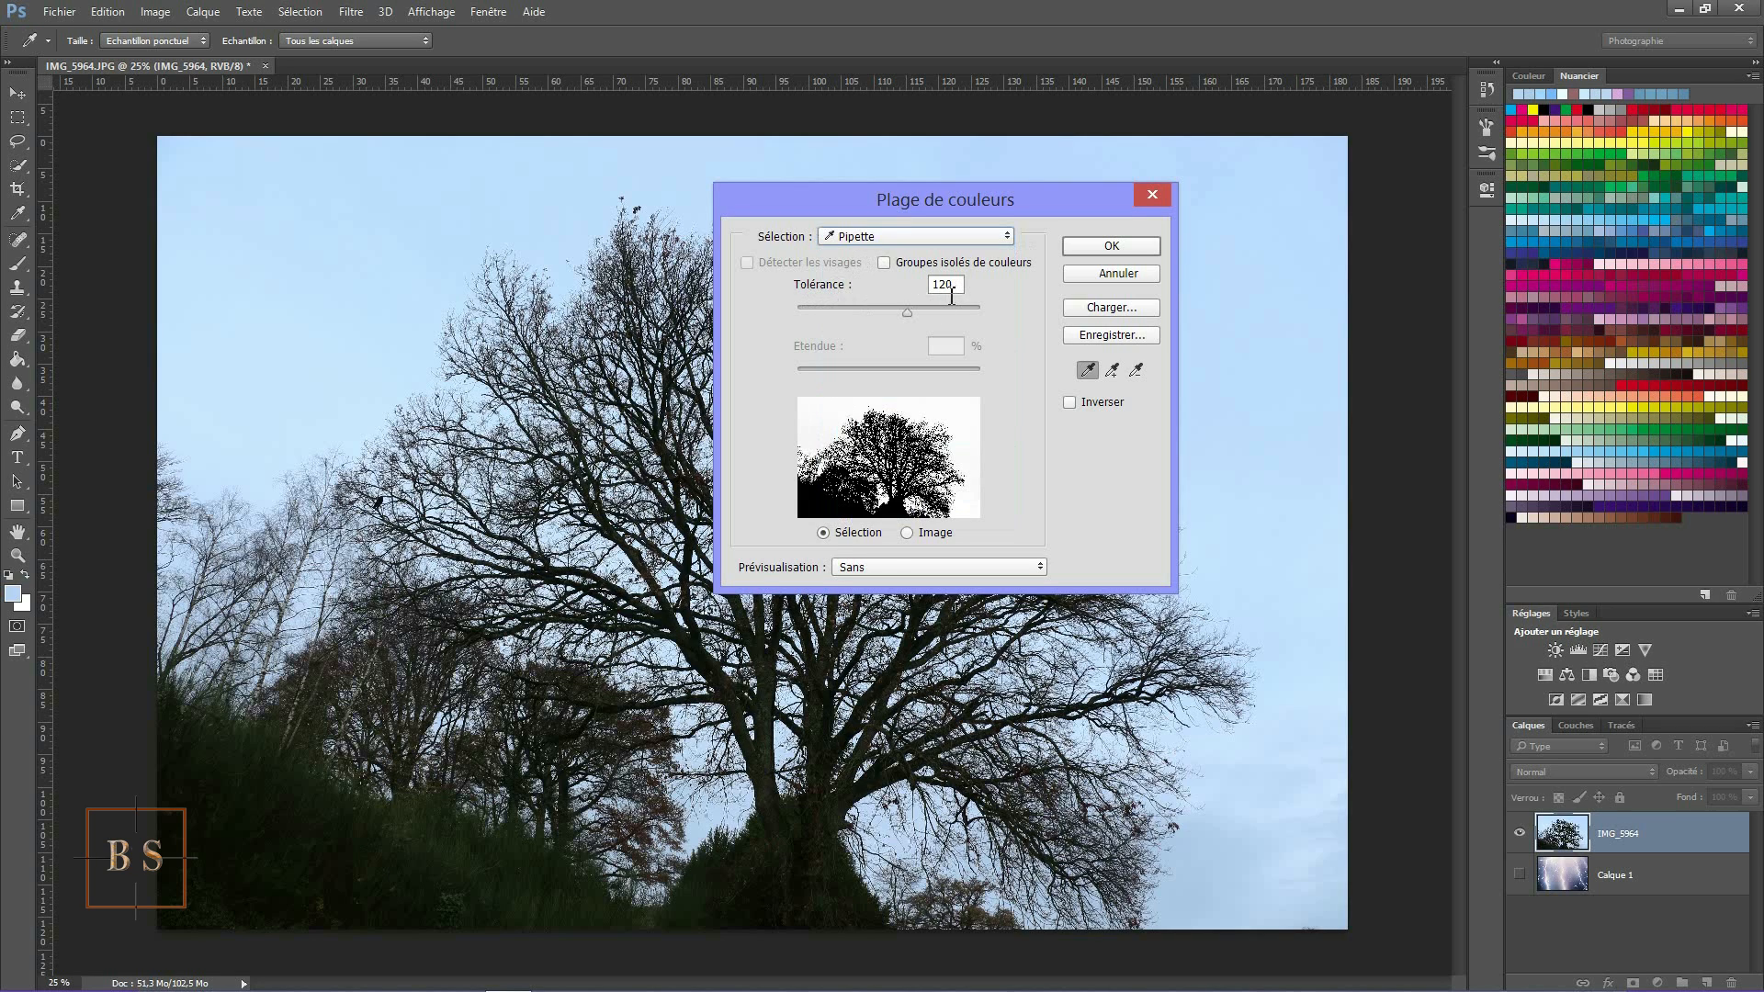
left_click(906, 533)
left_click(823, 534)
left_click(1112, 371)
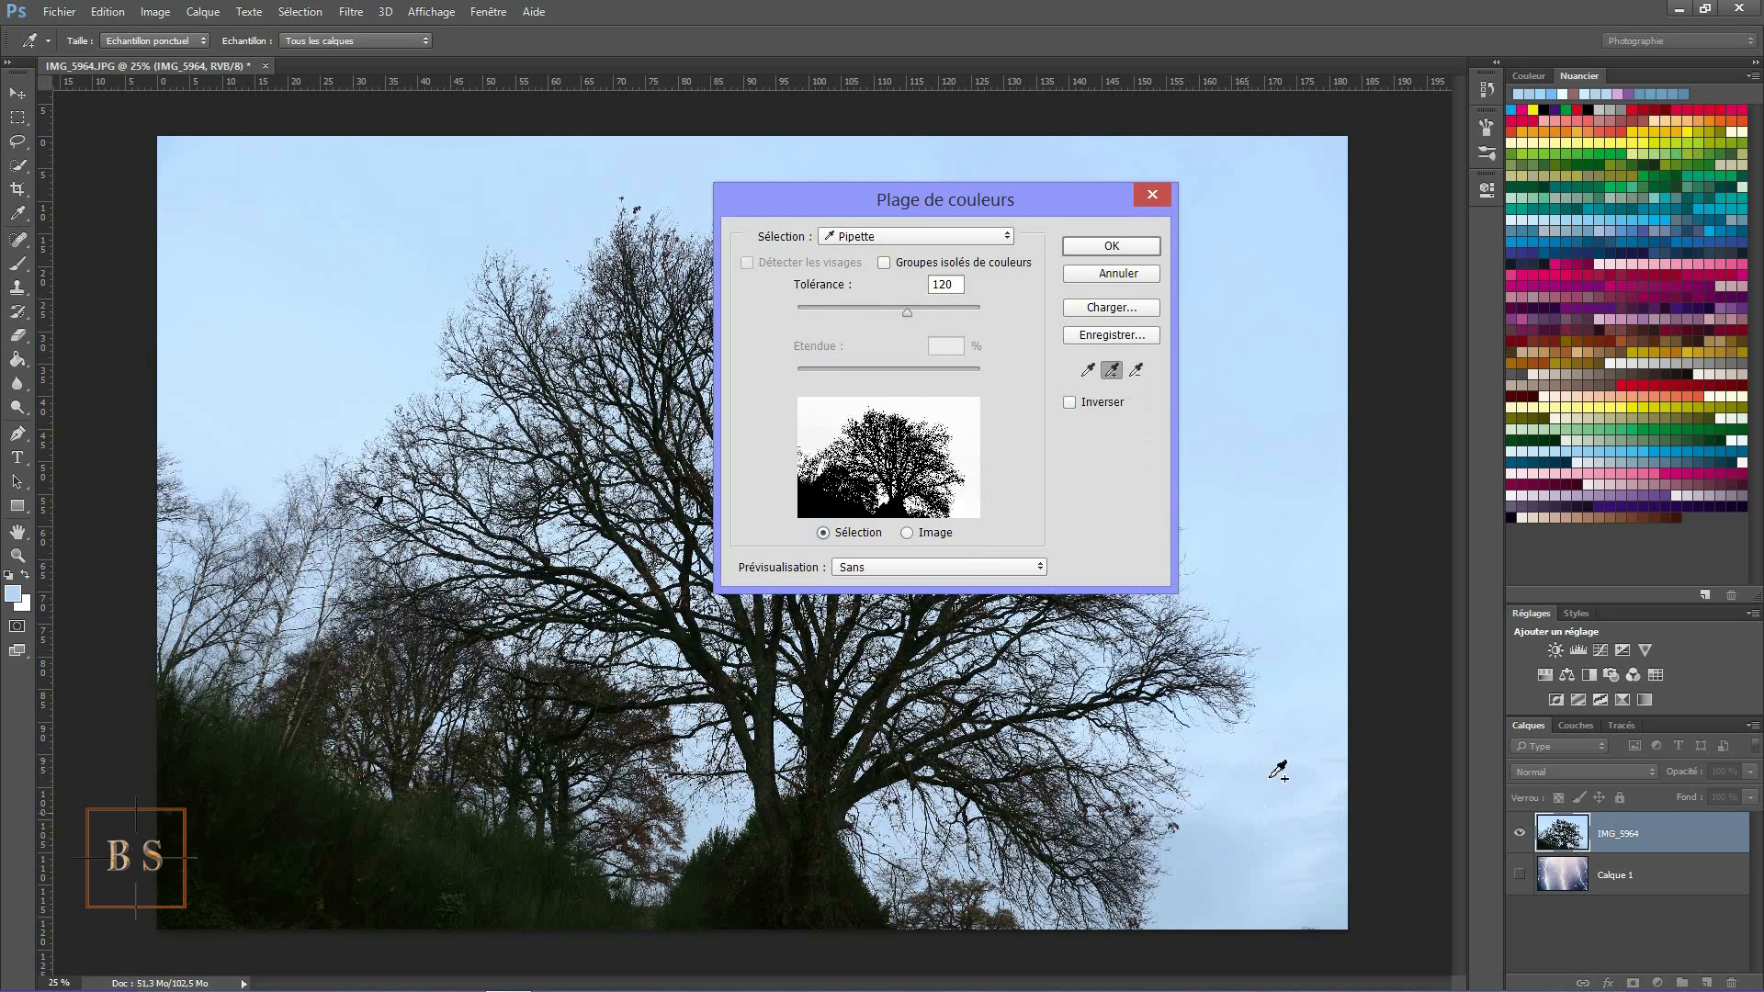
left_click(1220, 852)
left_click(1103, 244)
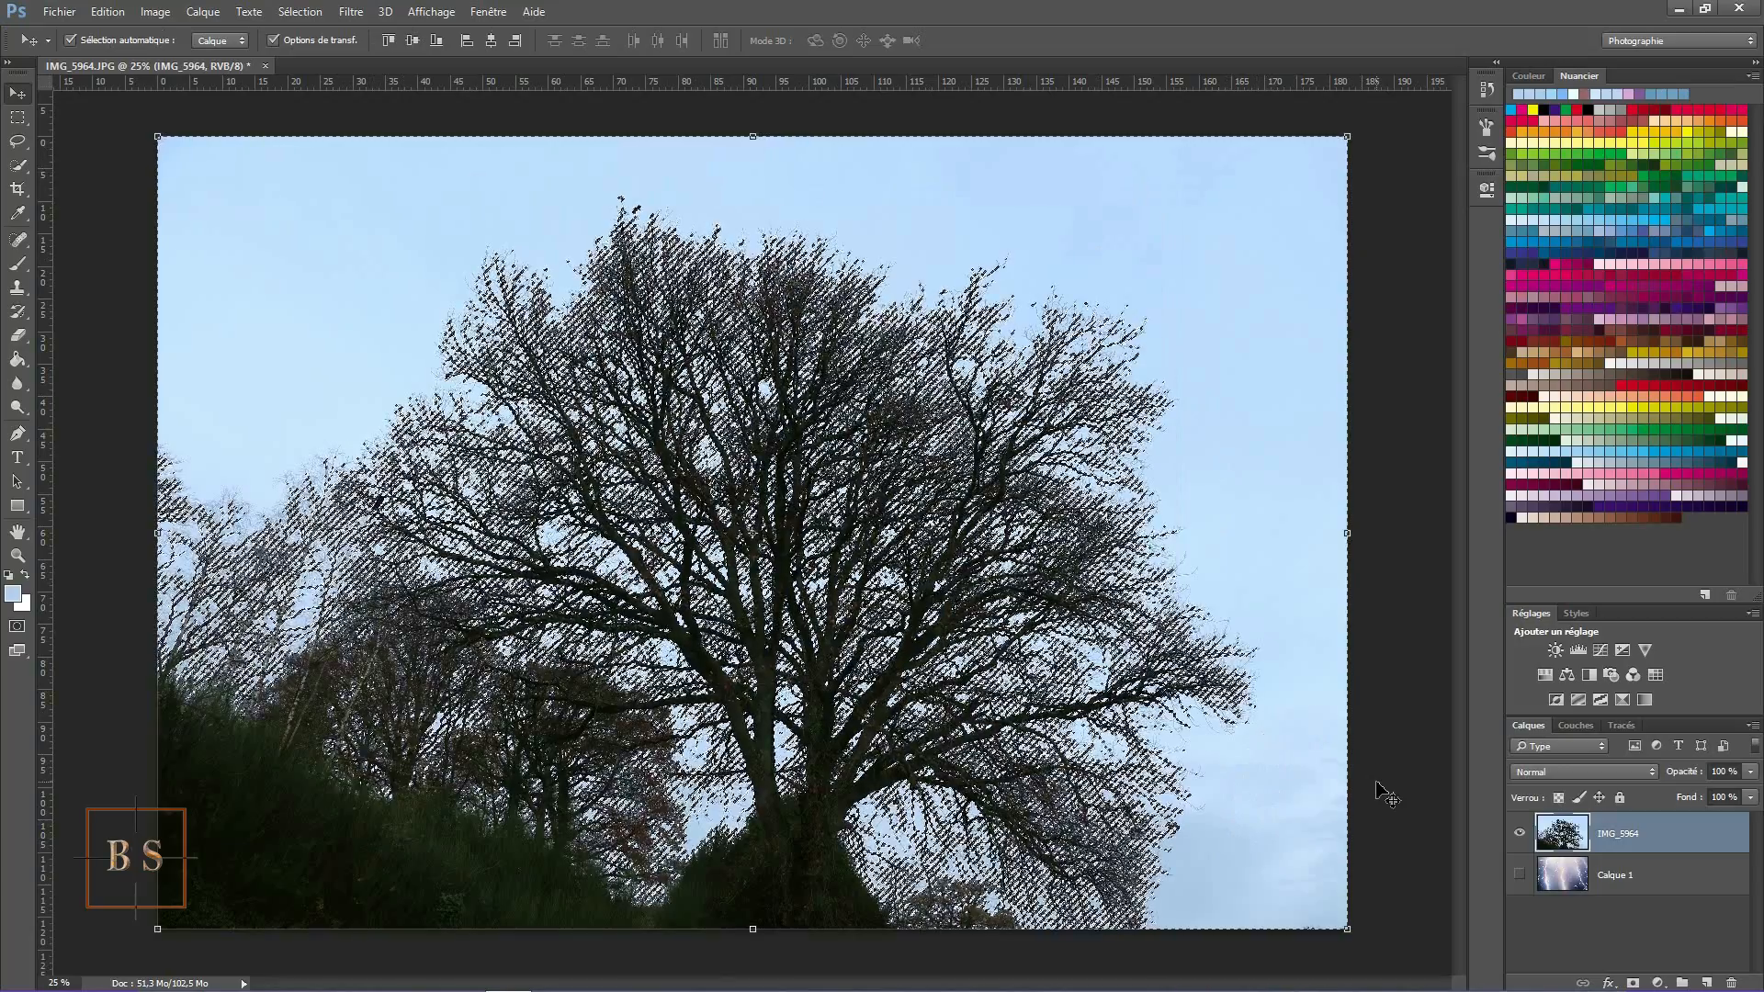
Delete the selected sky, clear the selection and show the lightning layer Calque 1 behind the tree.
key("Delete")
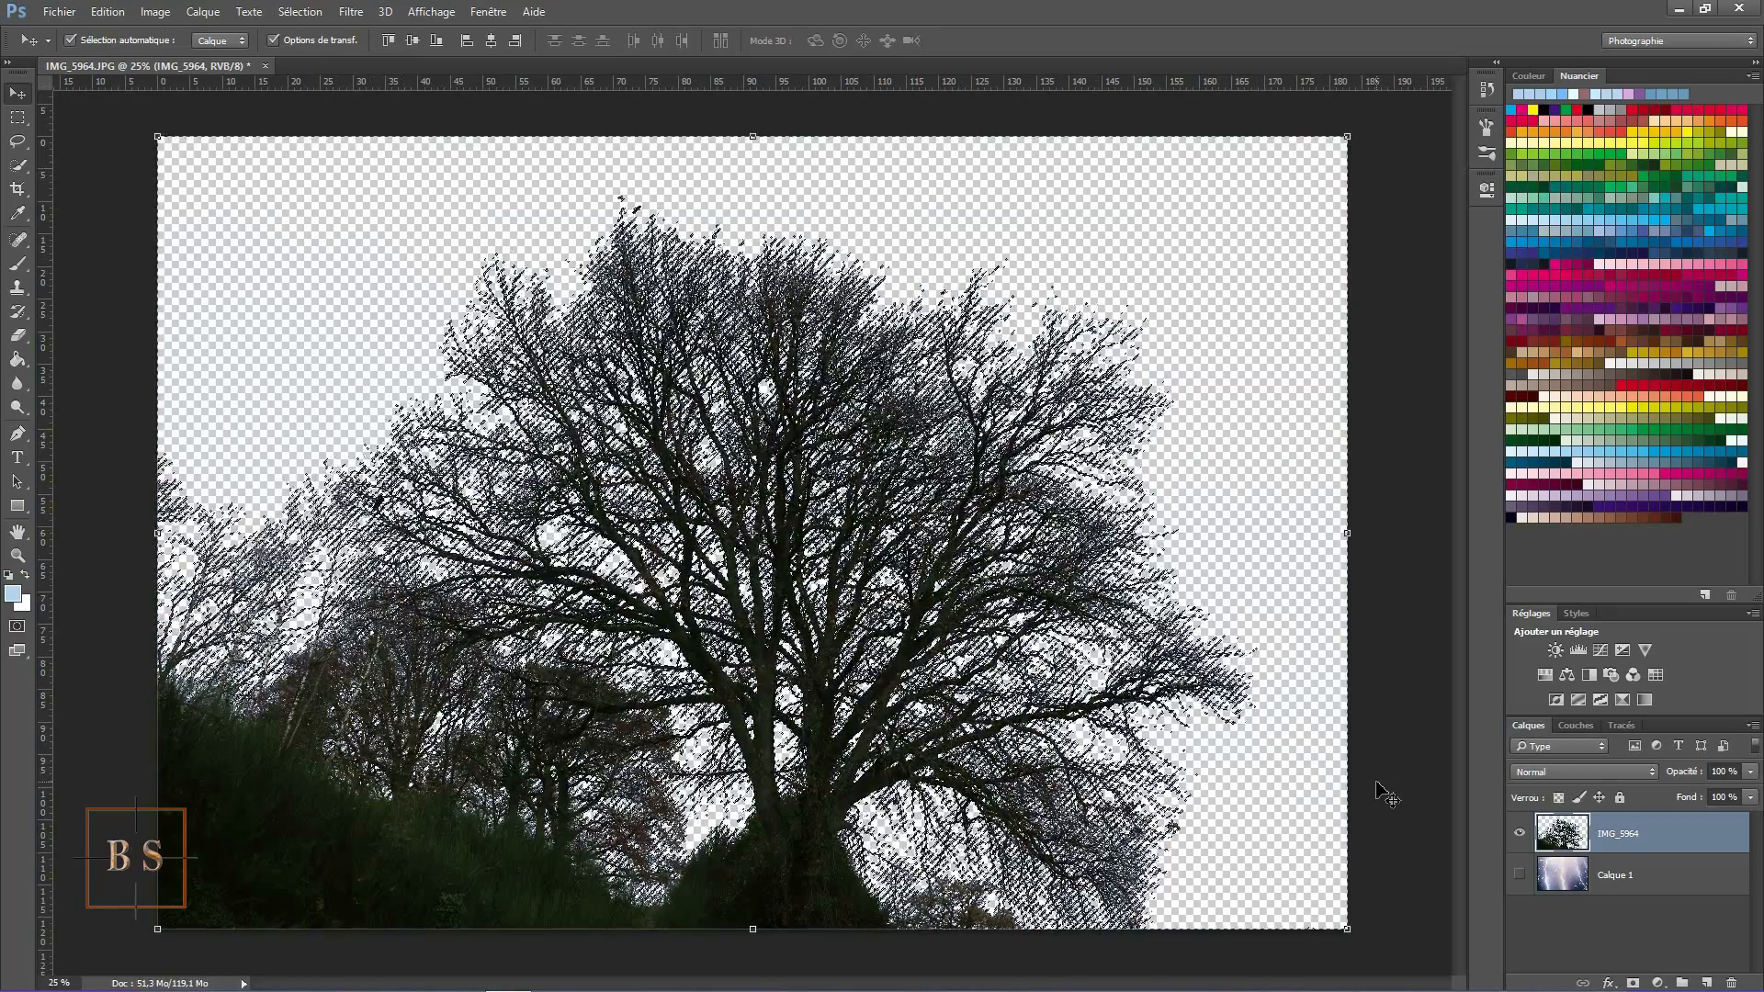
key("ctrl+d")
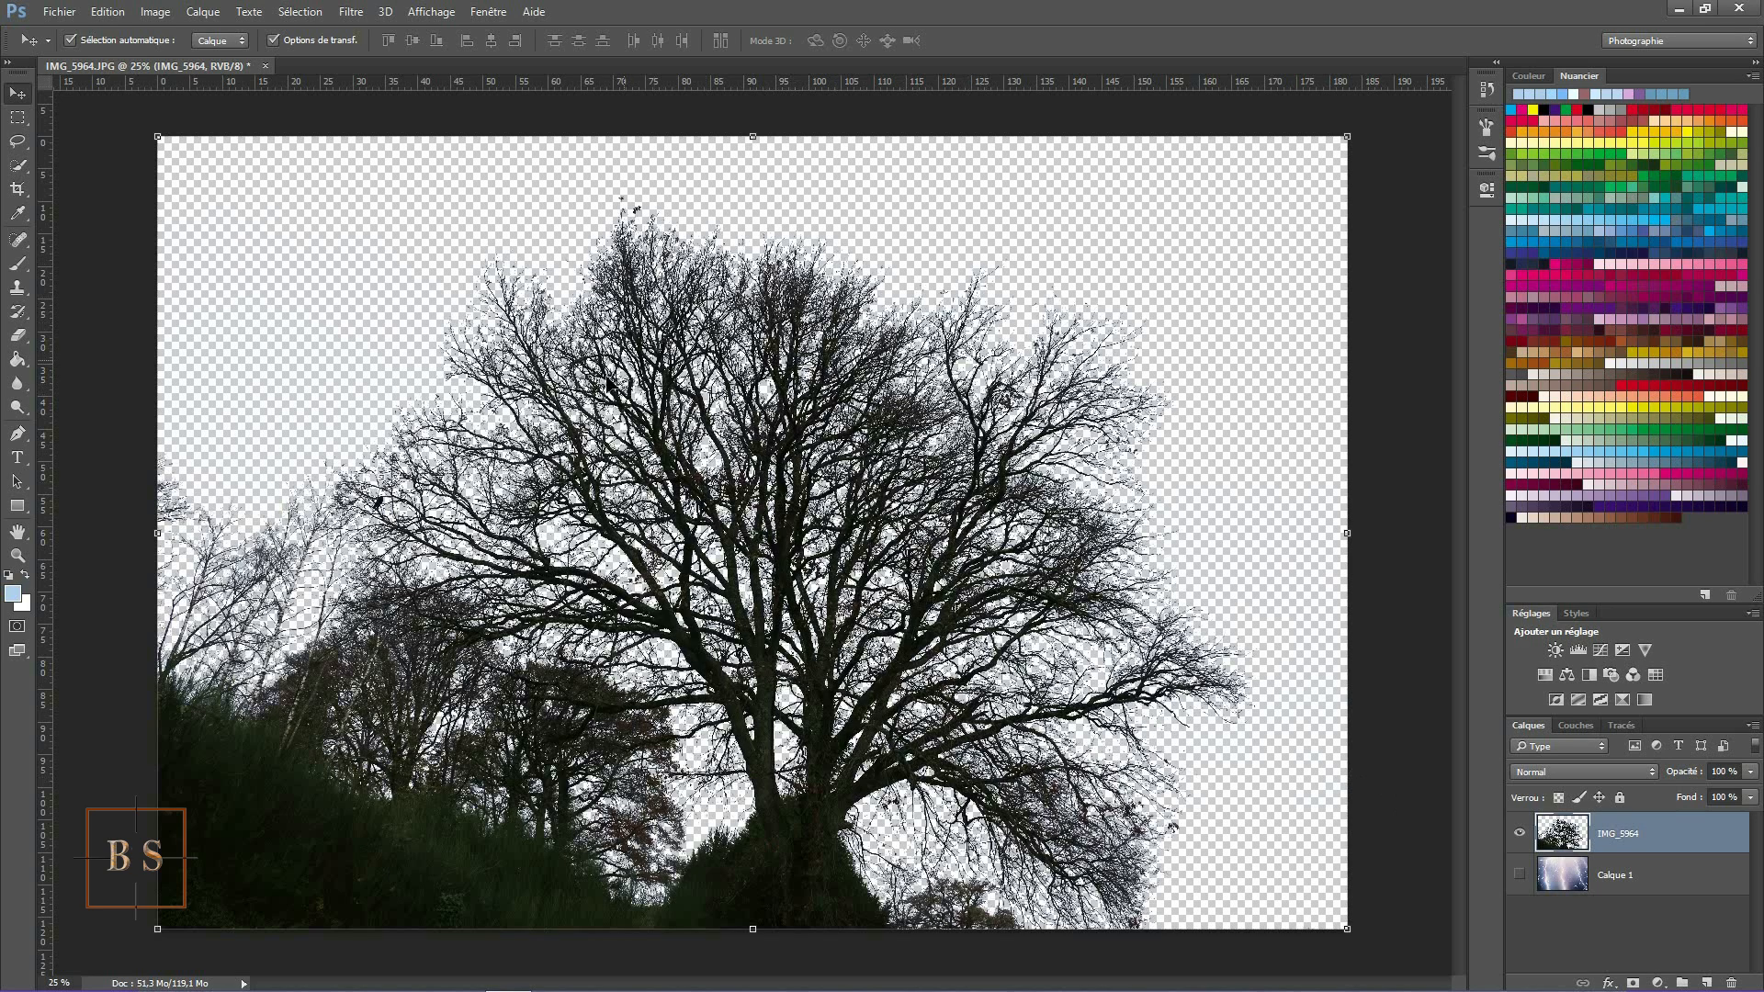
left_click(1519, 880)
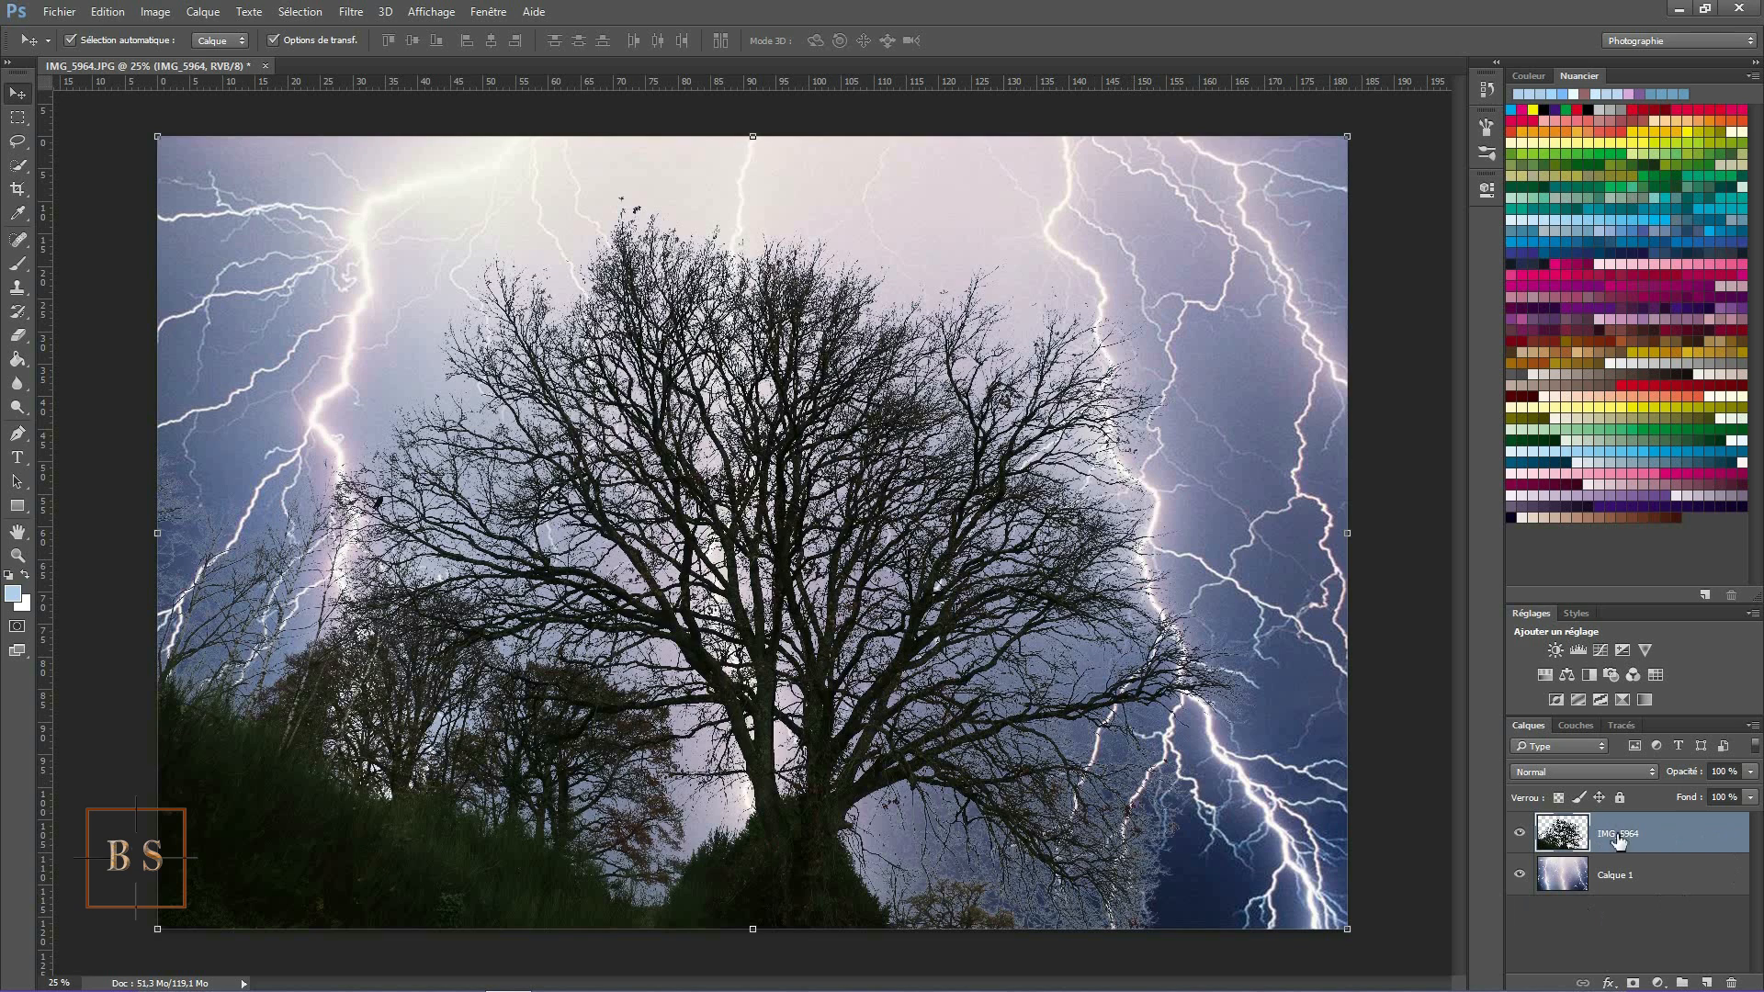
Add a Satin effect to the IMG_5964 tree layer in its layer style.
double_click(1716, 836)
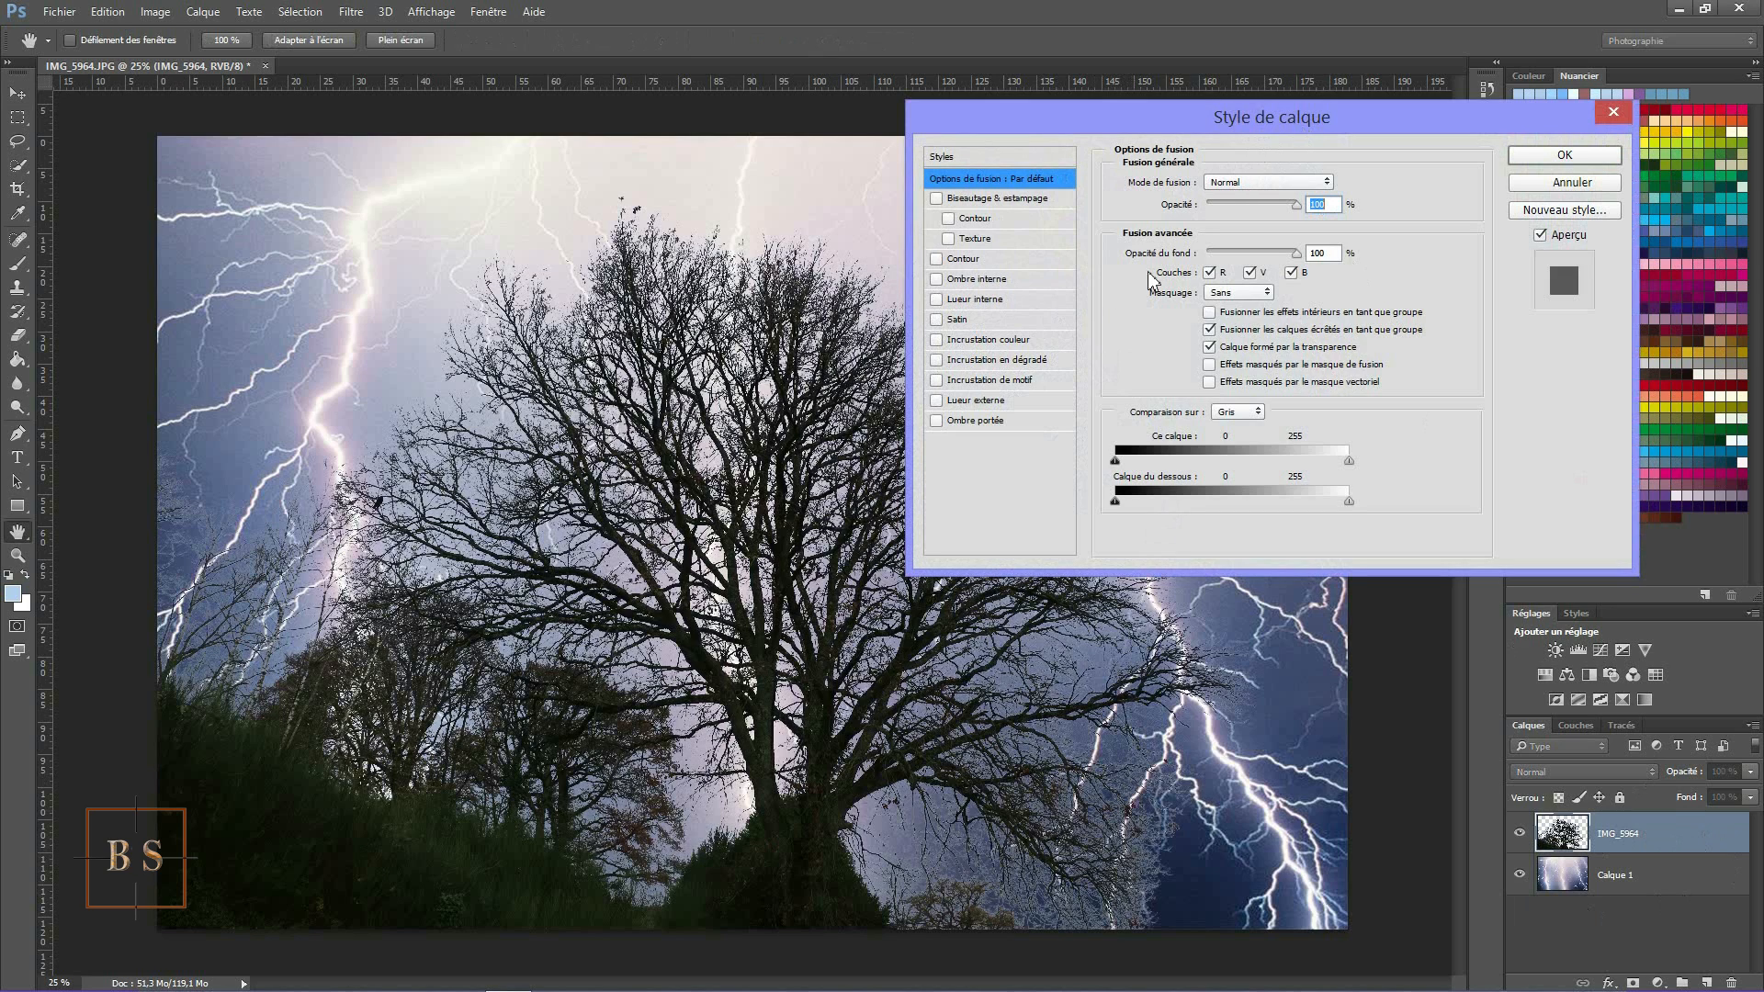
left_click(961, 321)
left_click(935, 320)
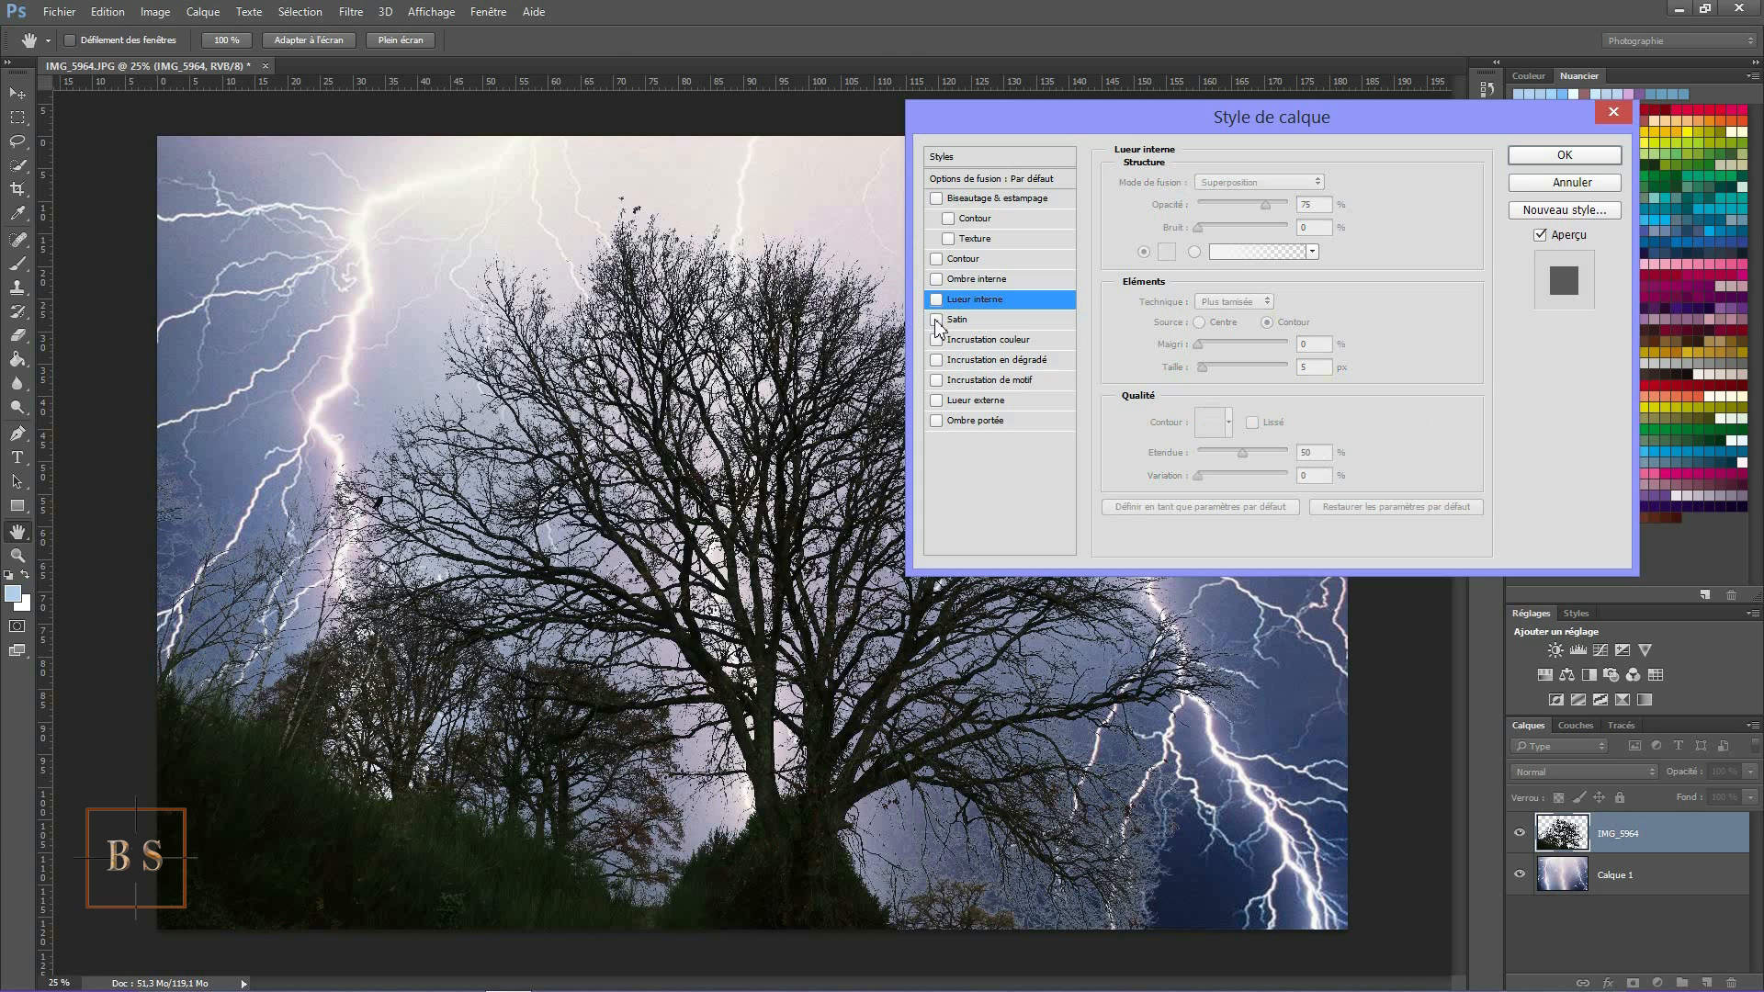
left_click(937, 319)
left_click(958, 320)
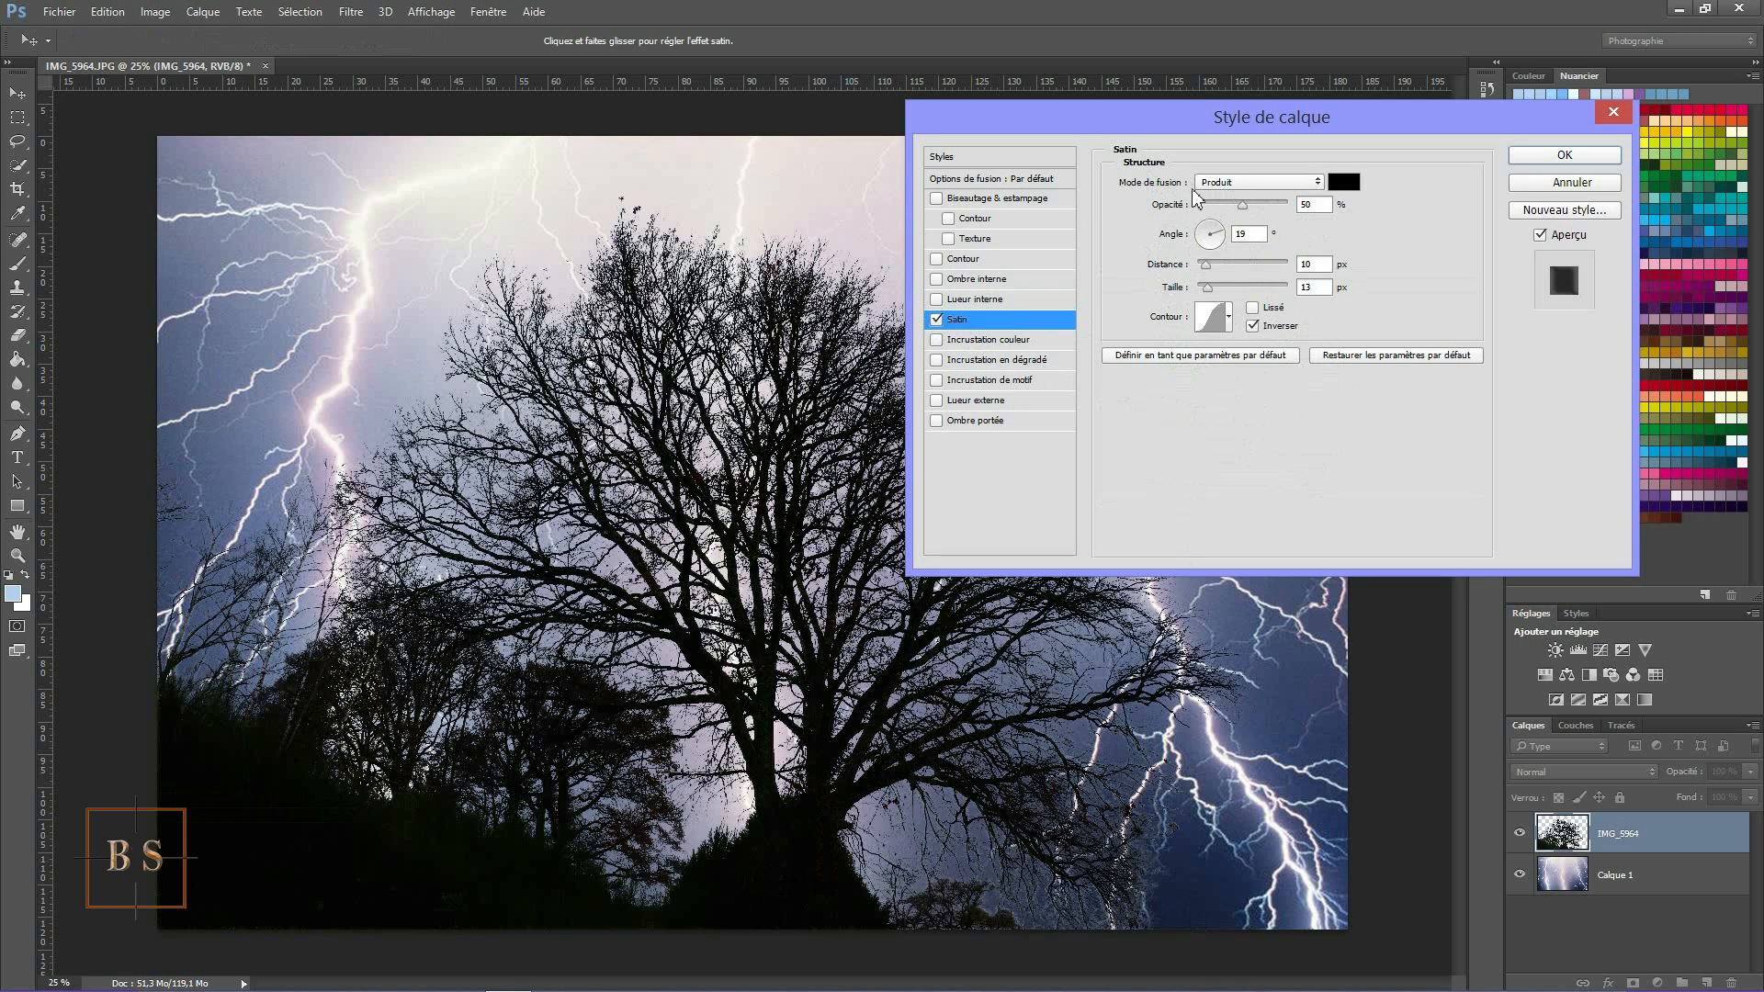
Set the Satin effect to Normal blend mode, 100% opacity and a size of 3 px.
left_click(1318, 183)
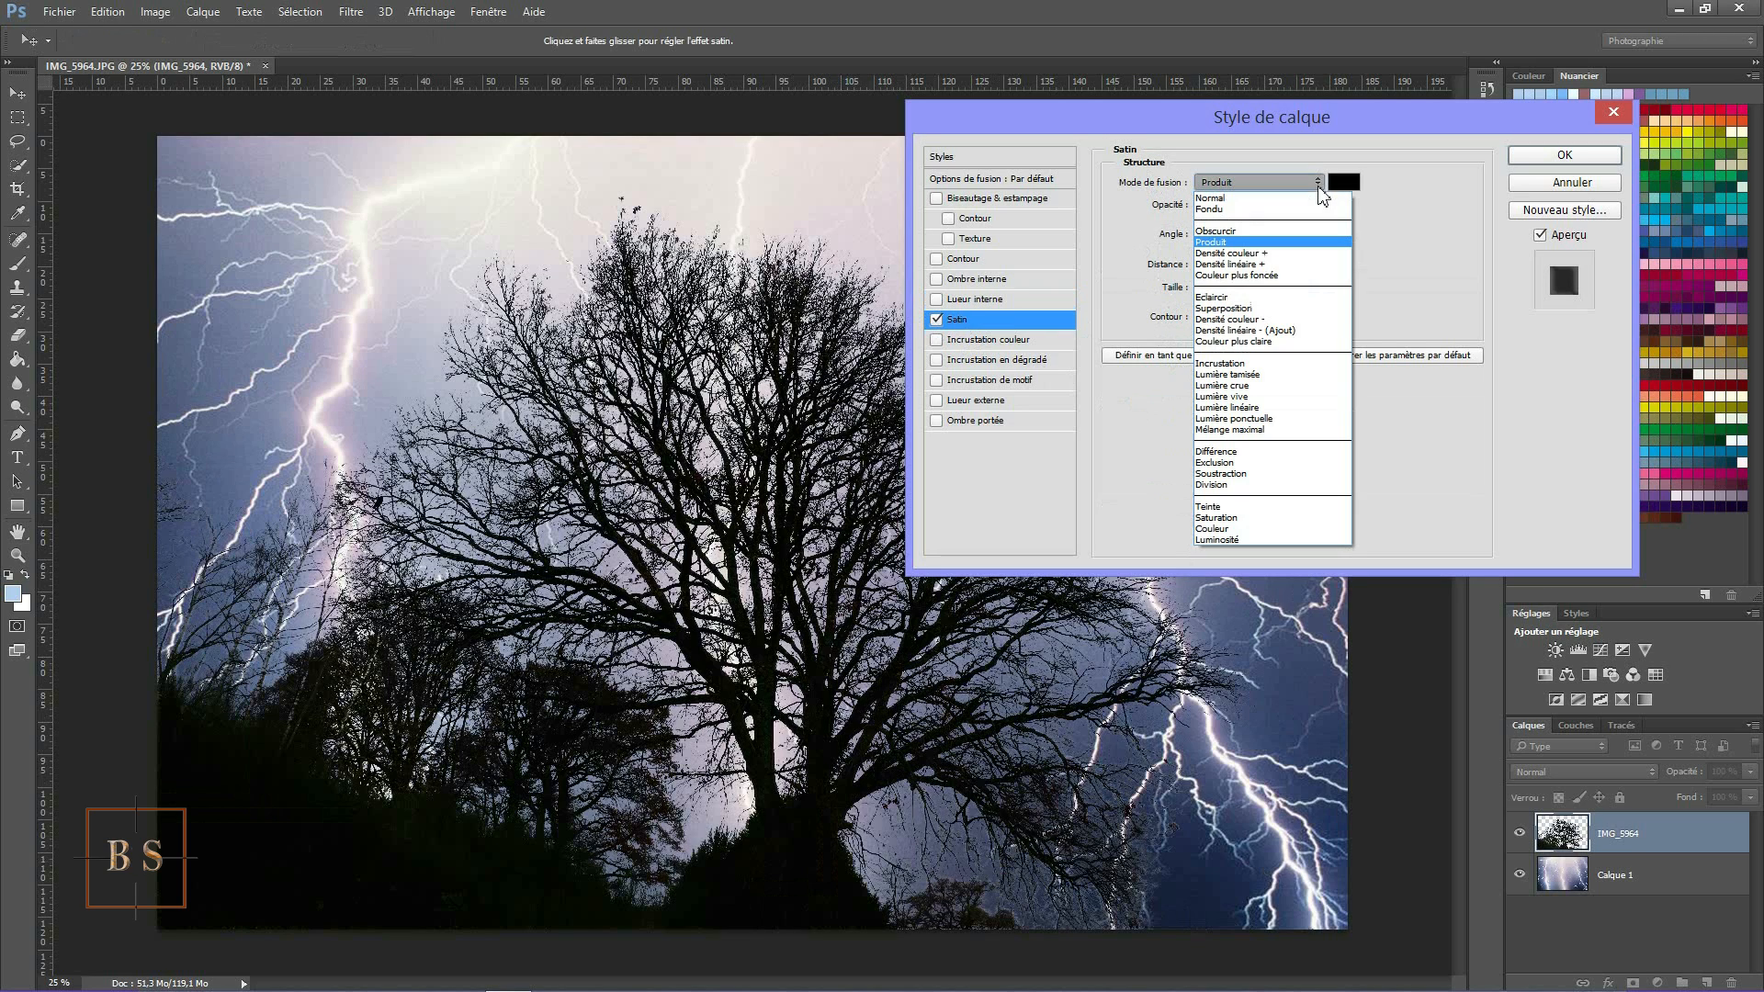
left_click(1232, 199)
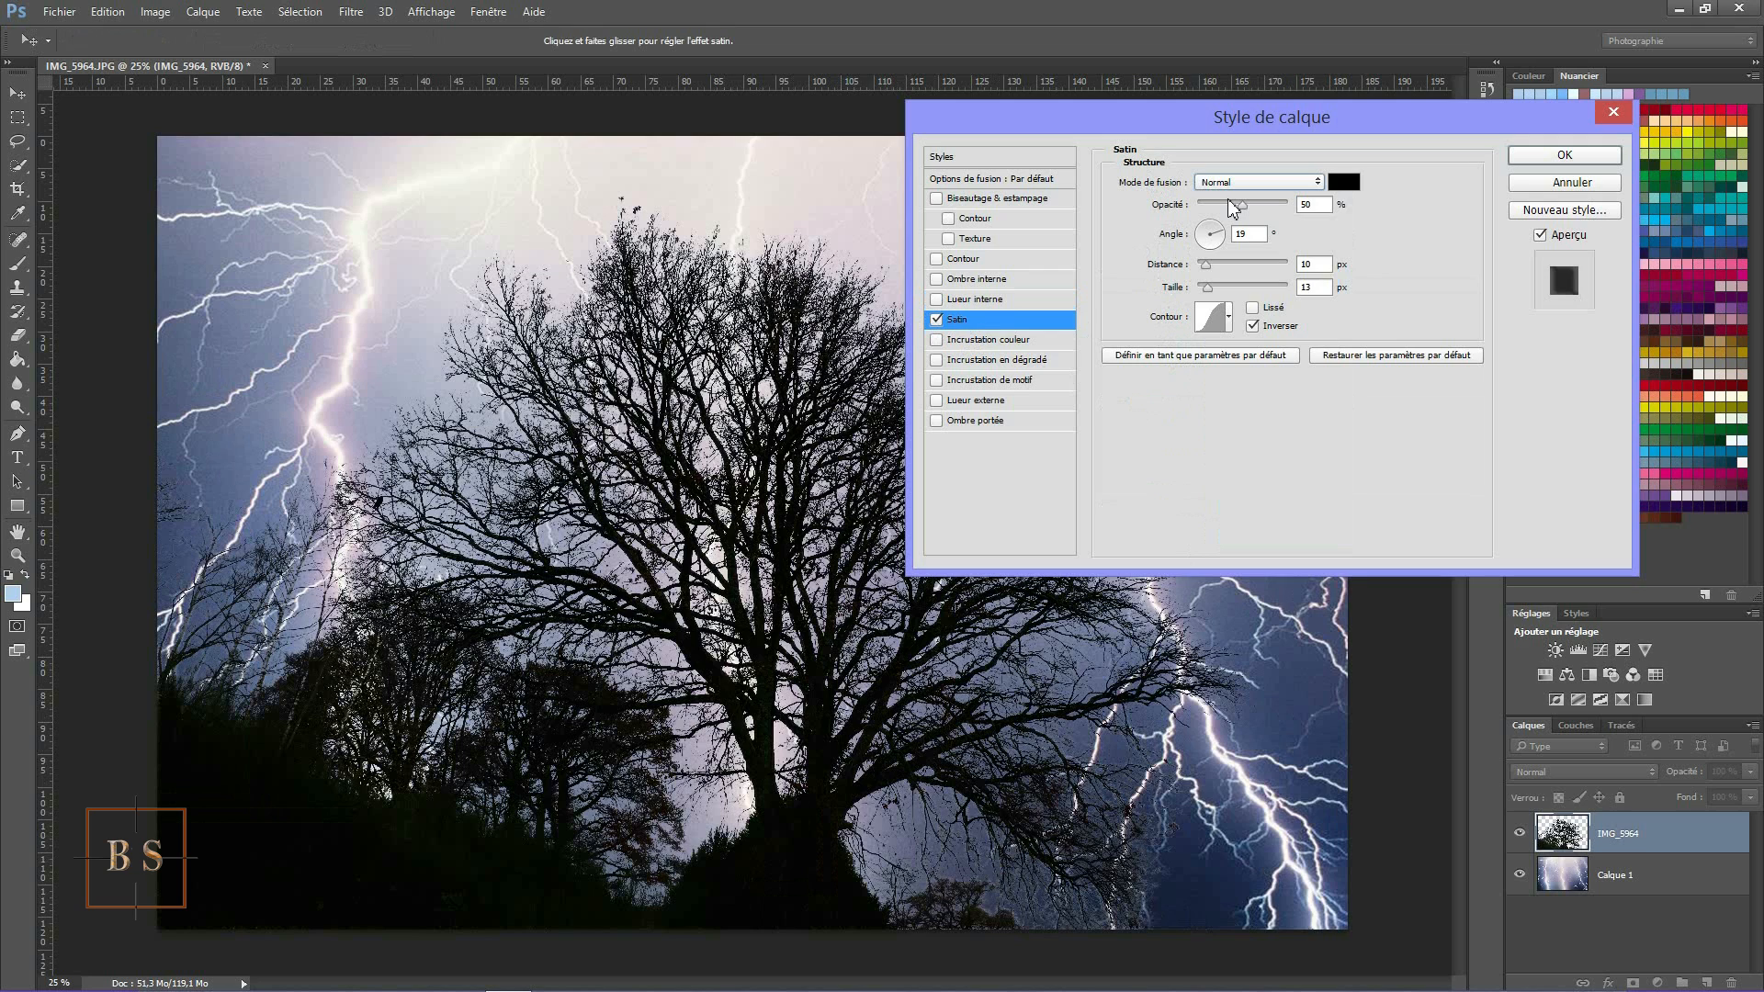
left_click_drag(1243, 205, 1335, 230)
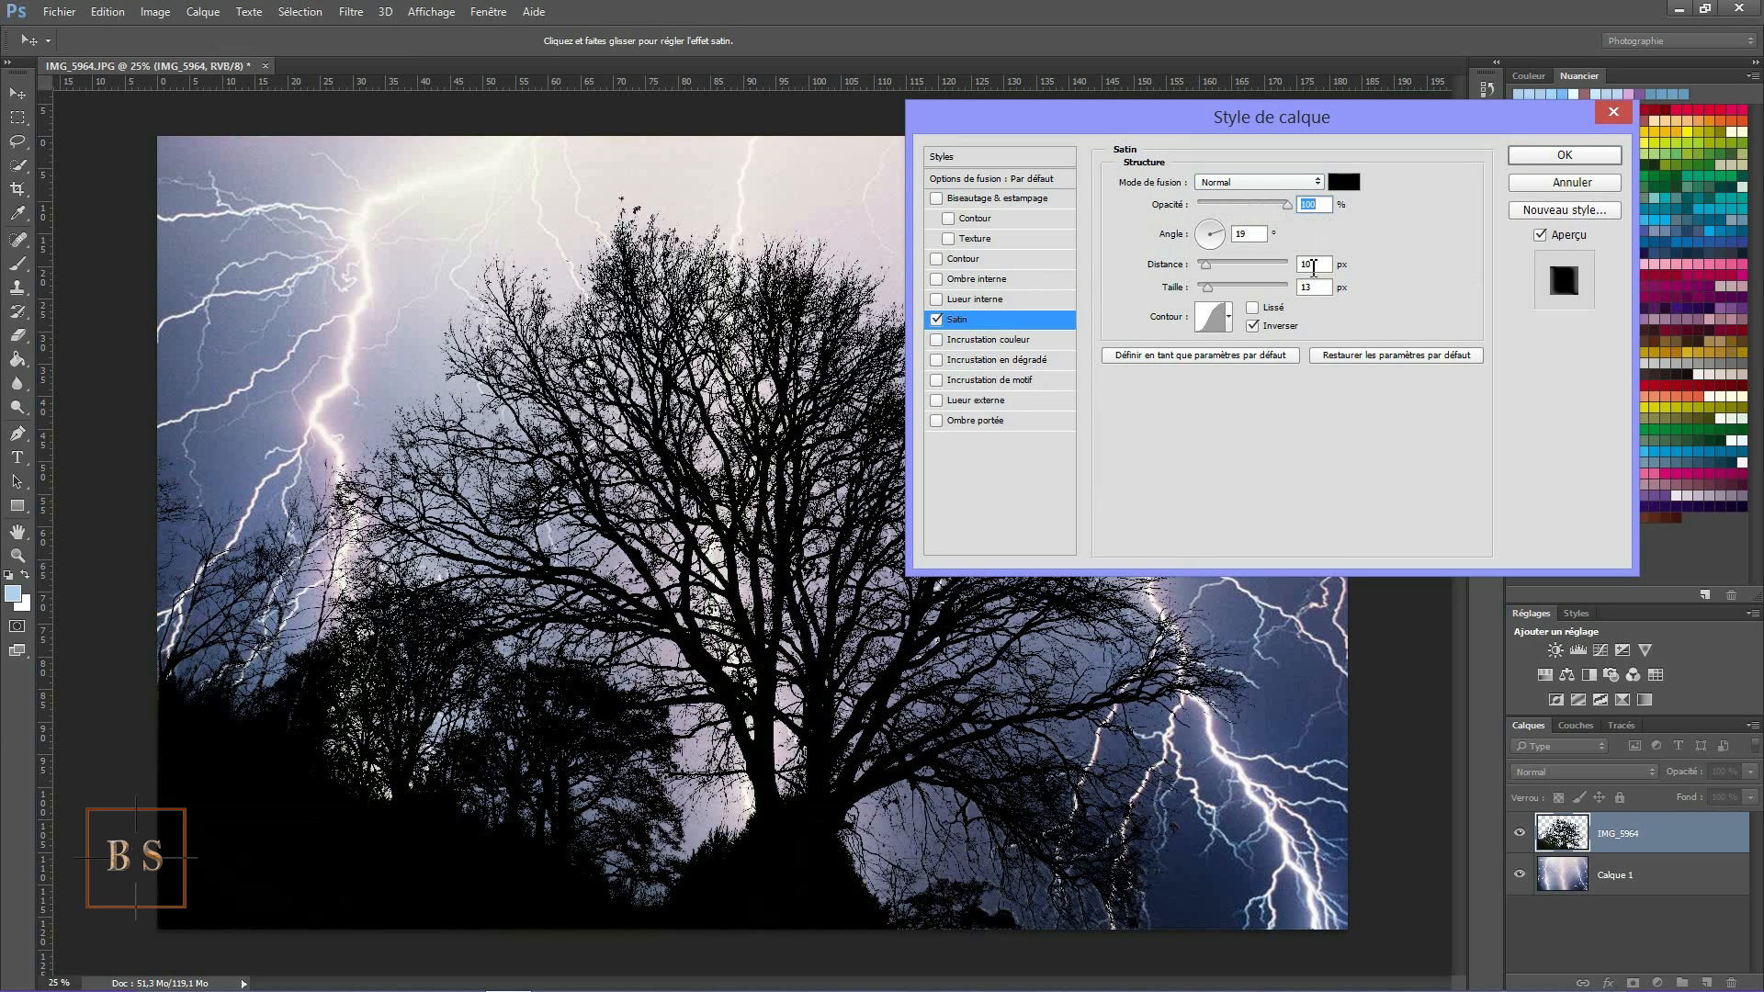
left_click_drag(1207, 289, 1214, 289)
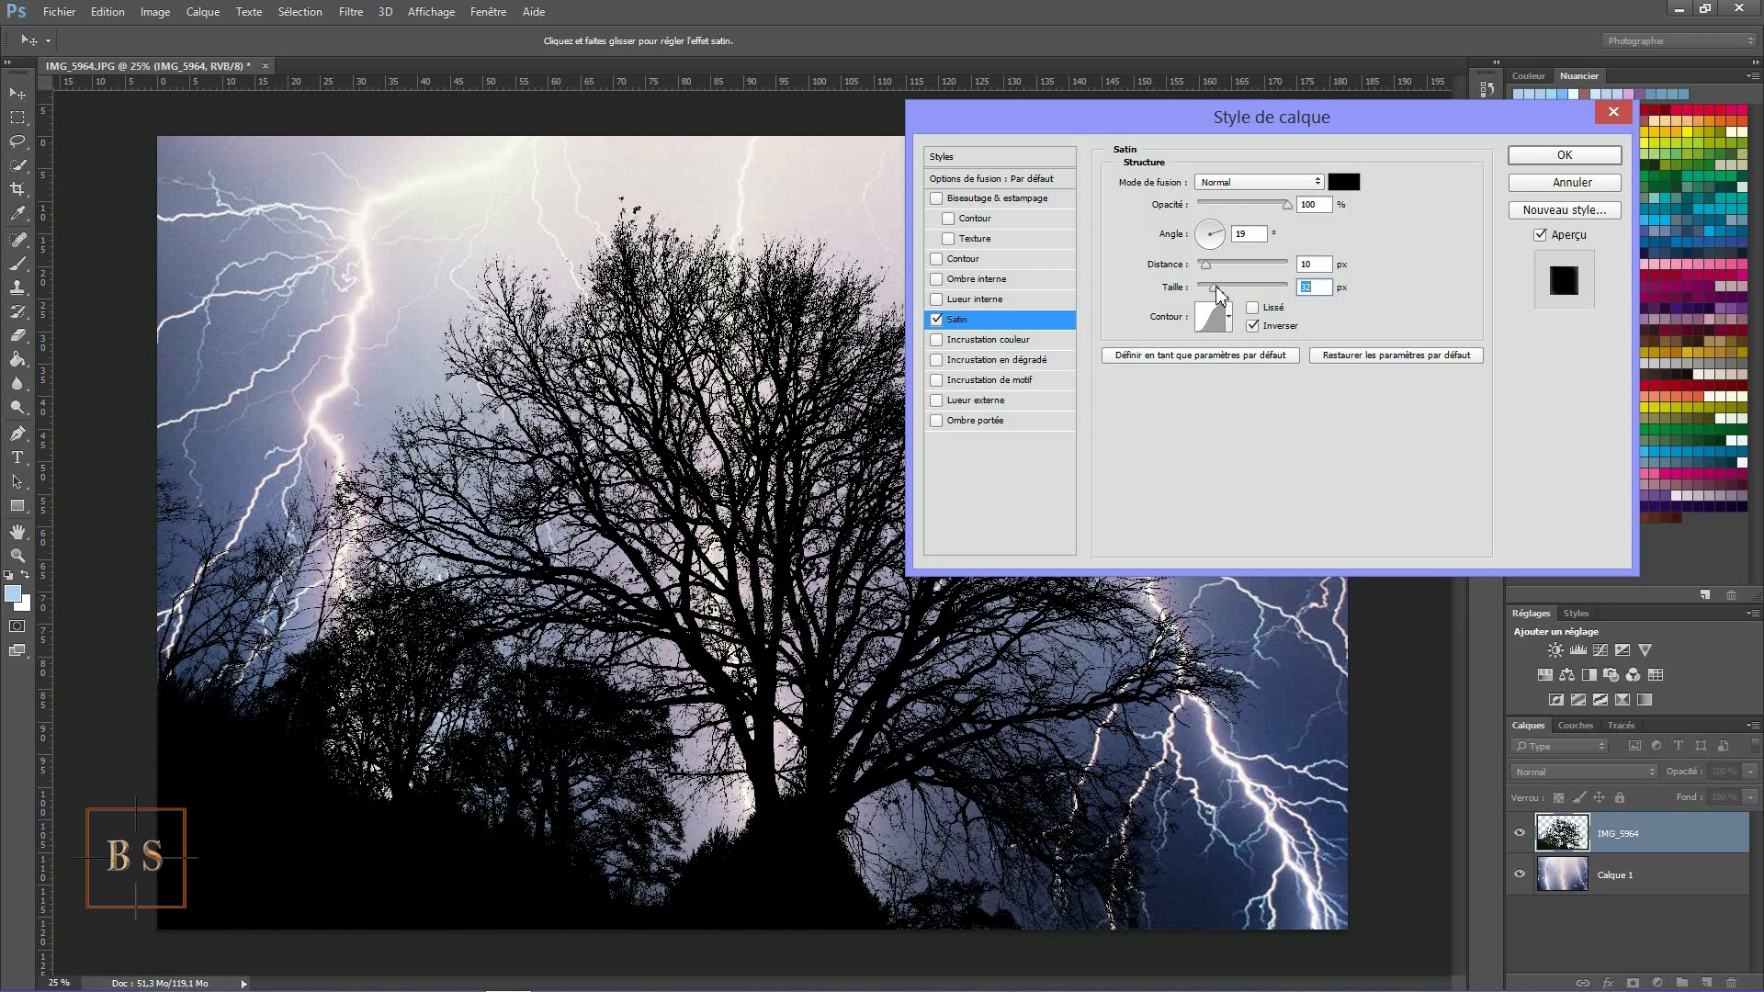
type("3")
Add an Inner Glow to the tree layer with Normal blend mode and the near-black colour #1d0202.
left_click(965, 306)
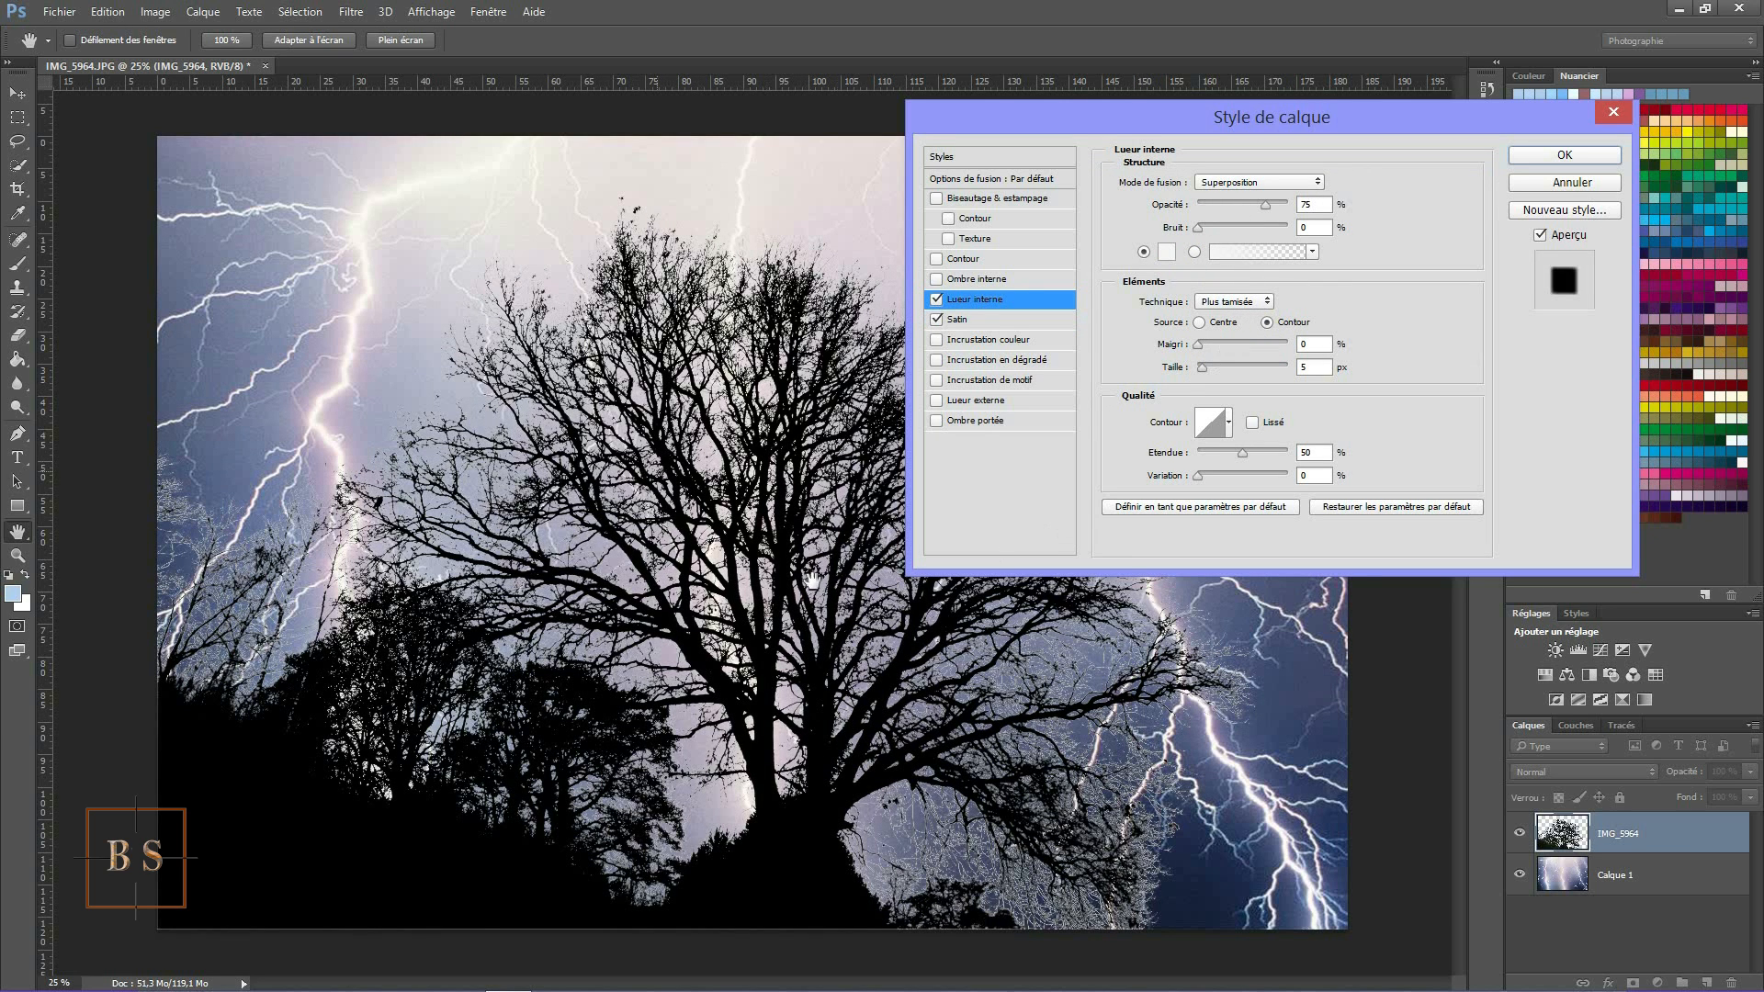
left_click(1318, 184)
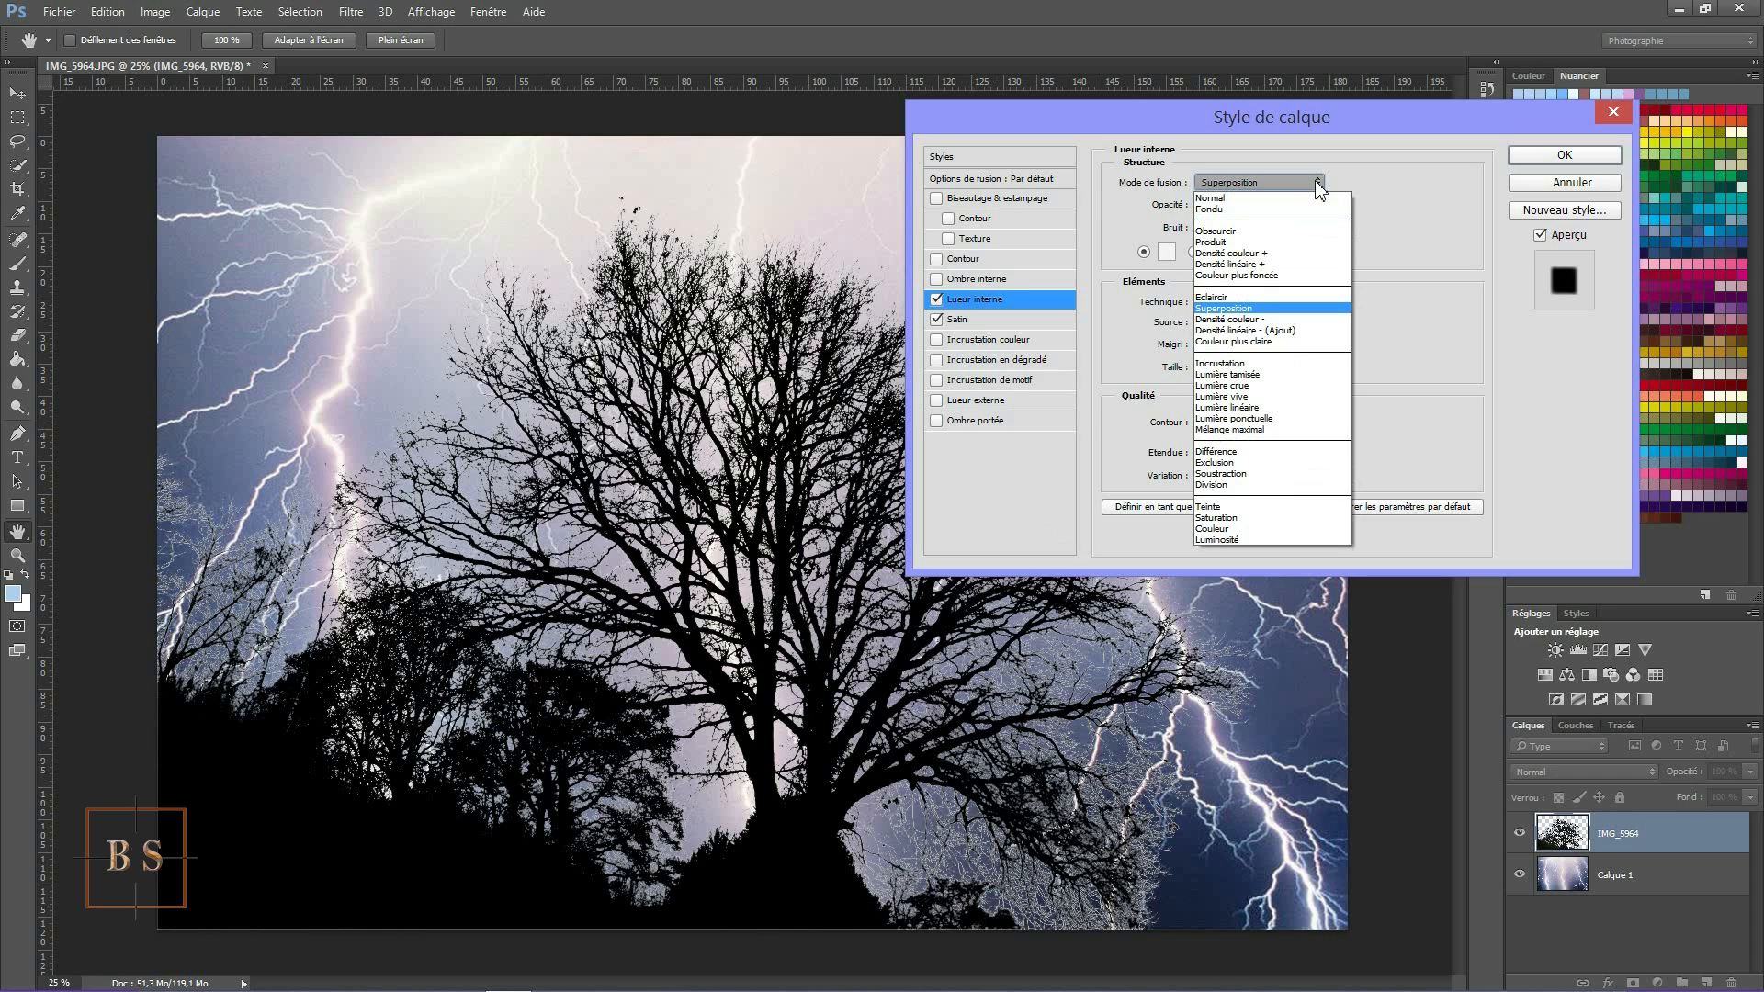
left_click(1226, 201)
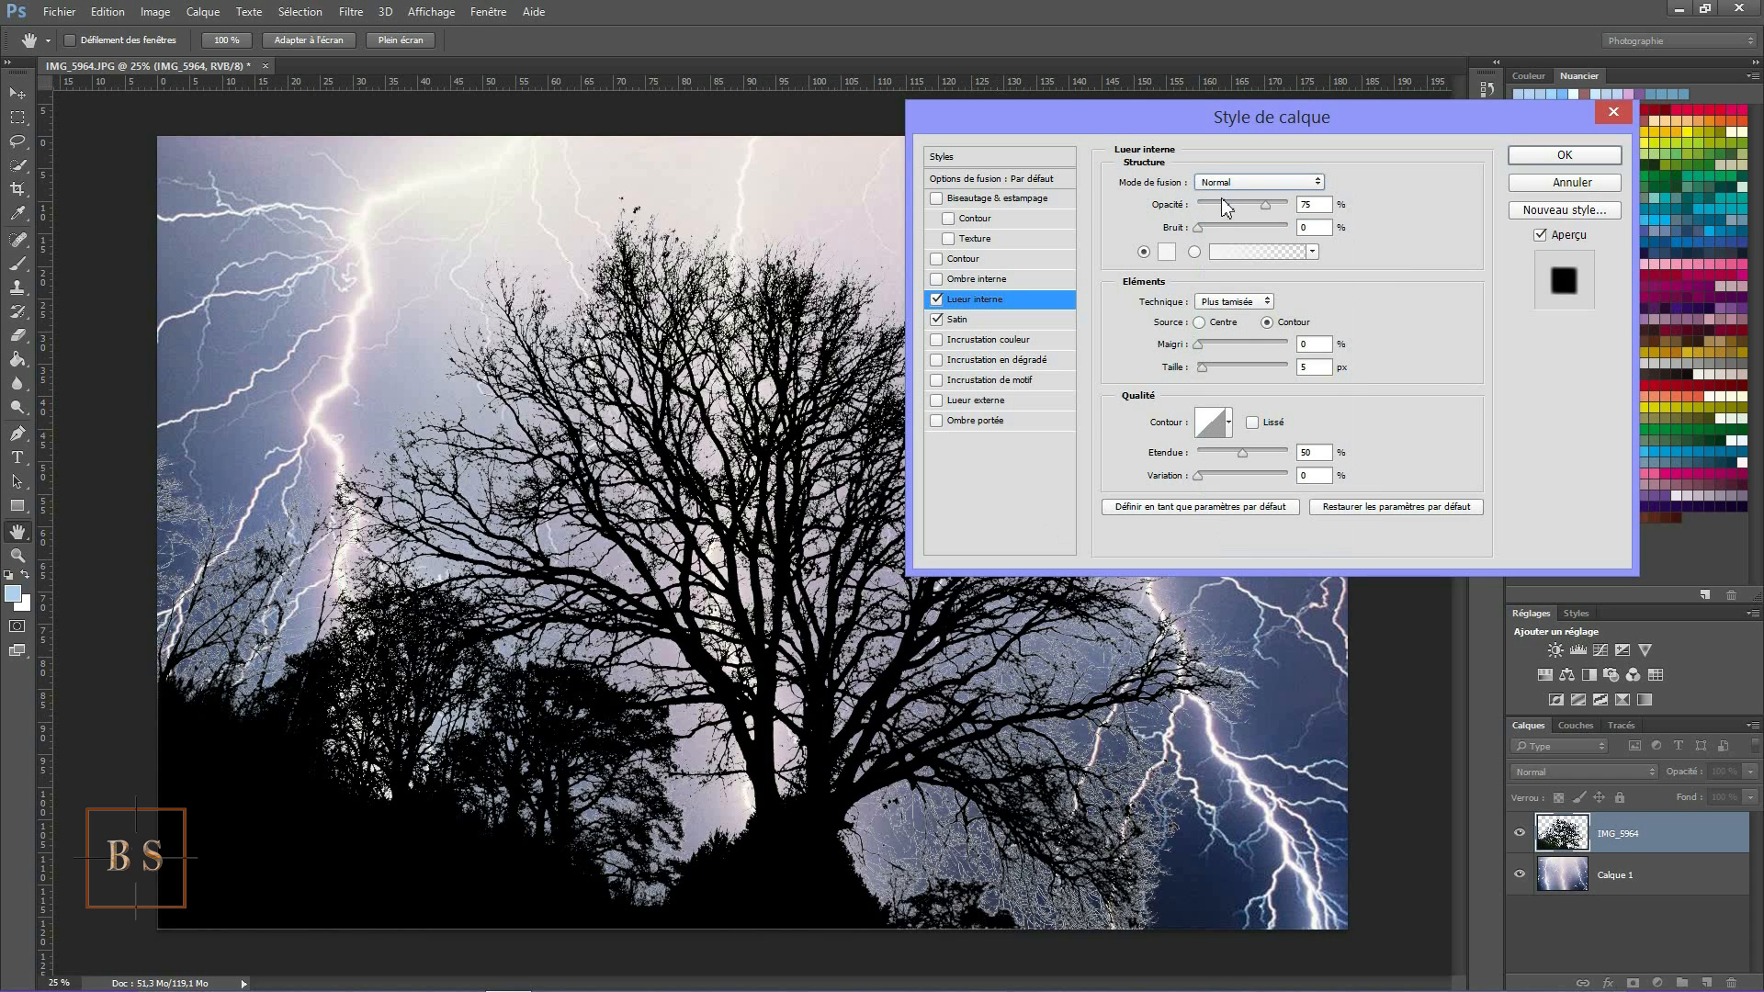
left_click(1165, 255)
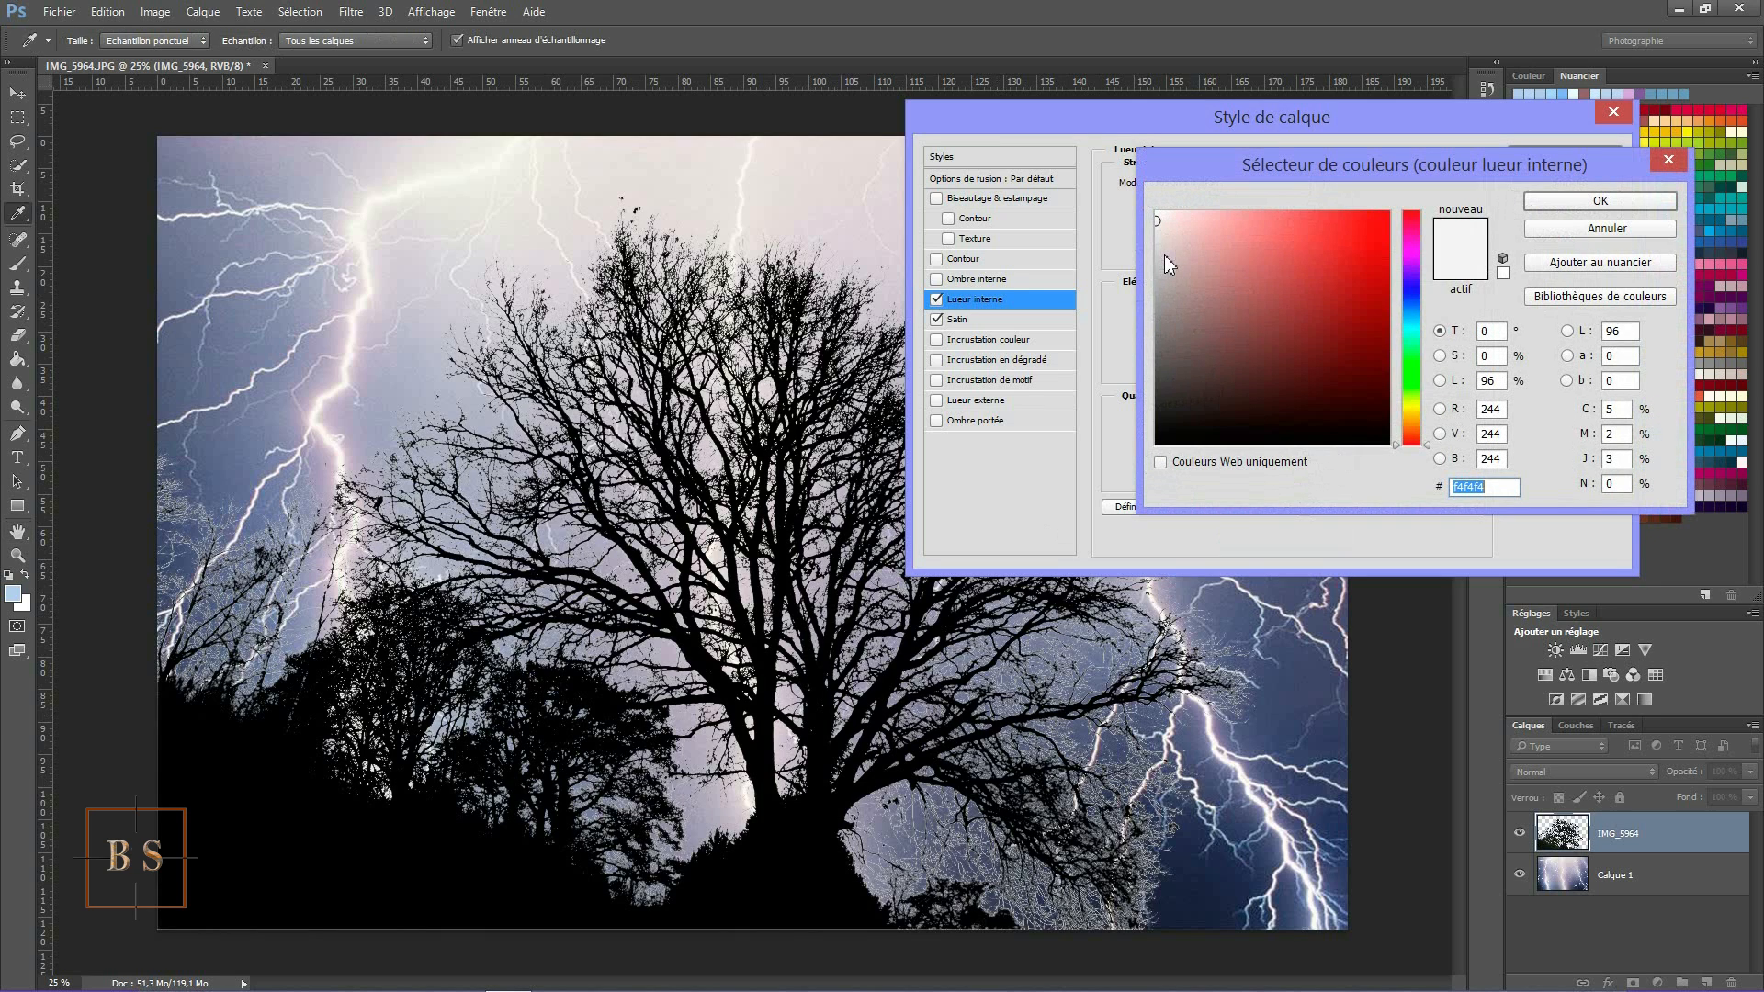
left_click(1374, 420)
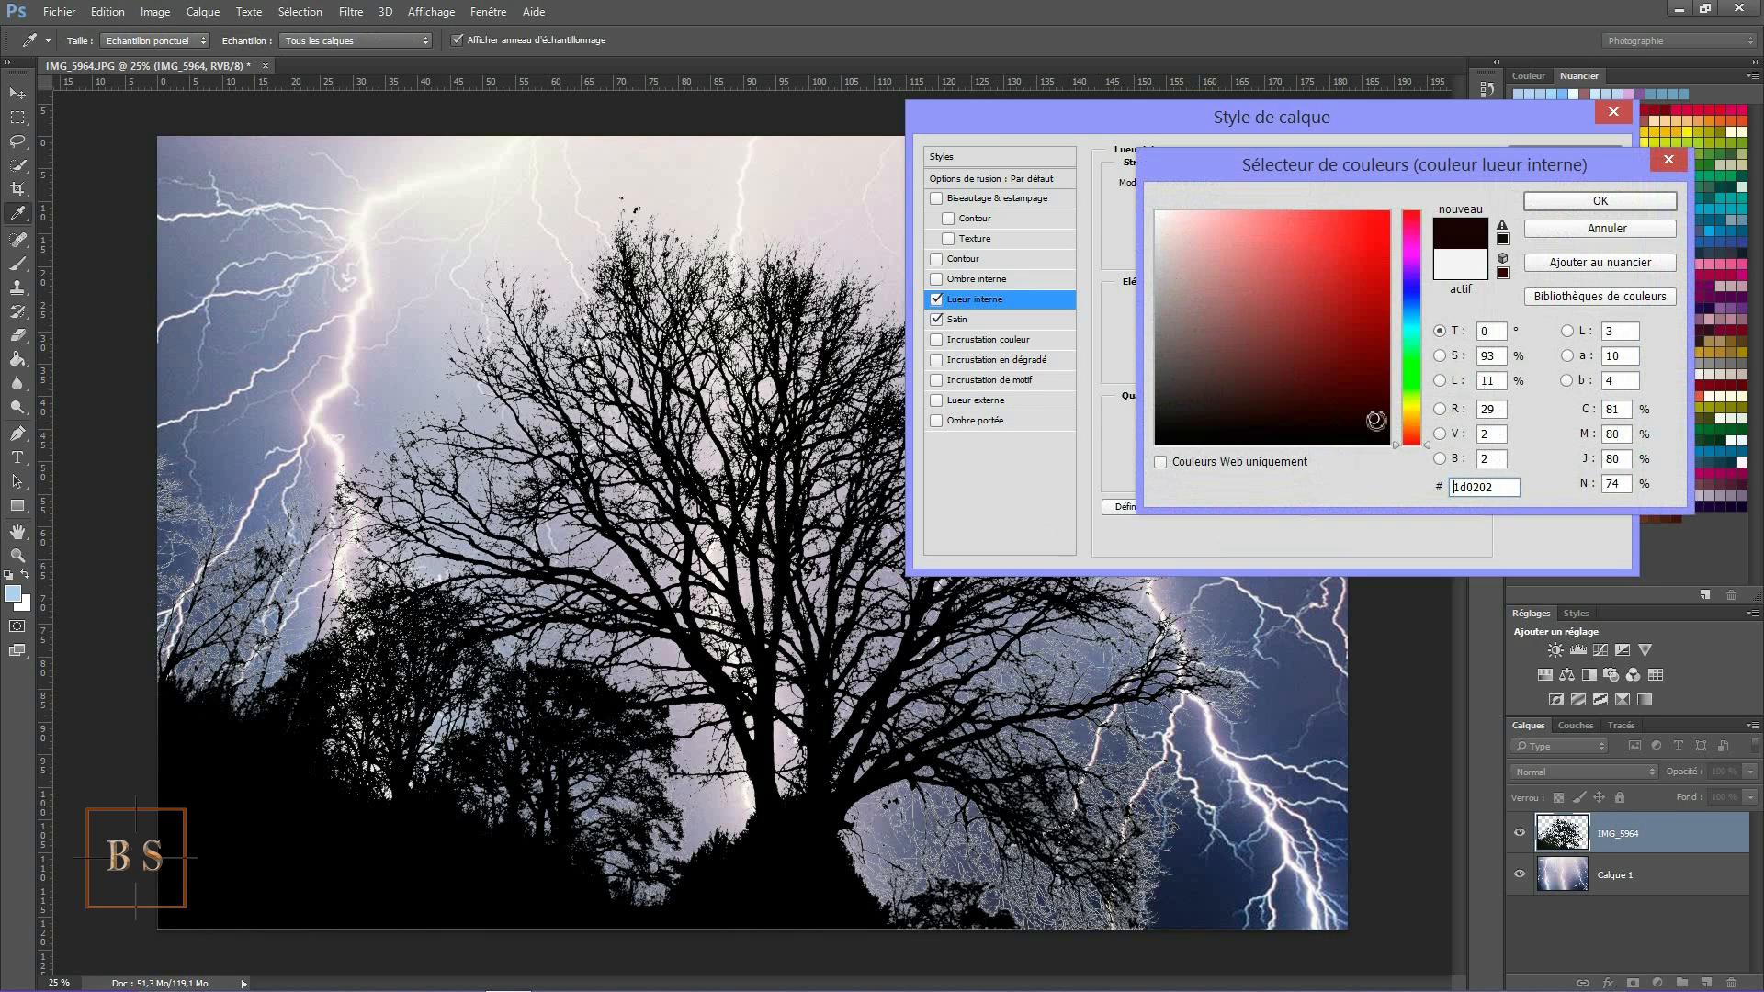
left_click(1559, 200)
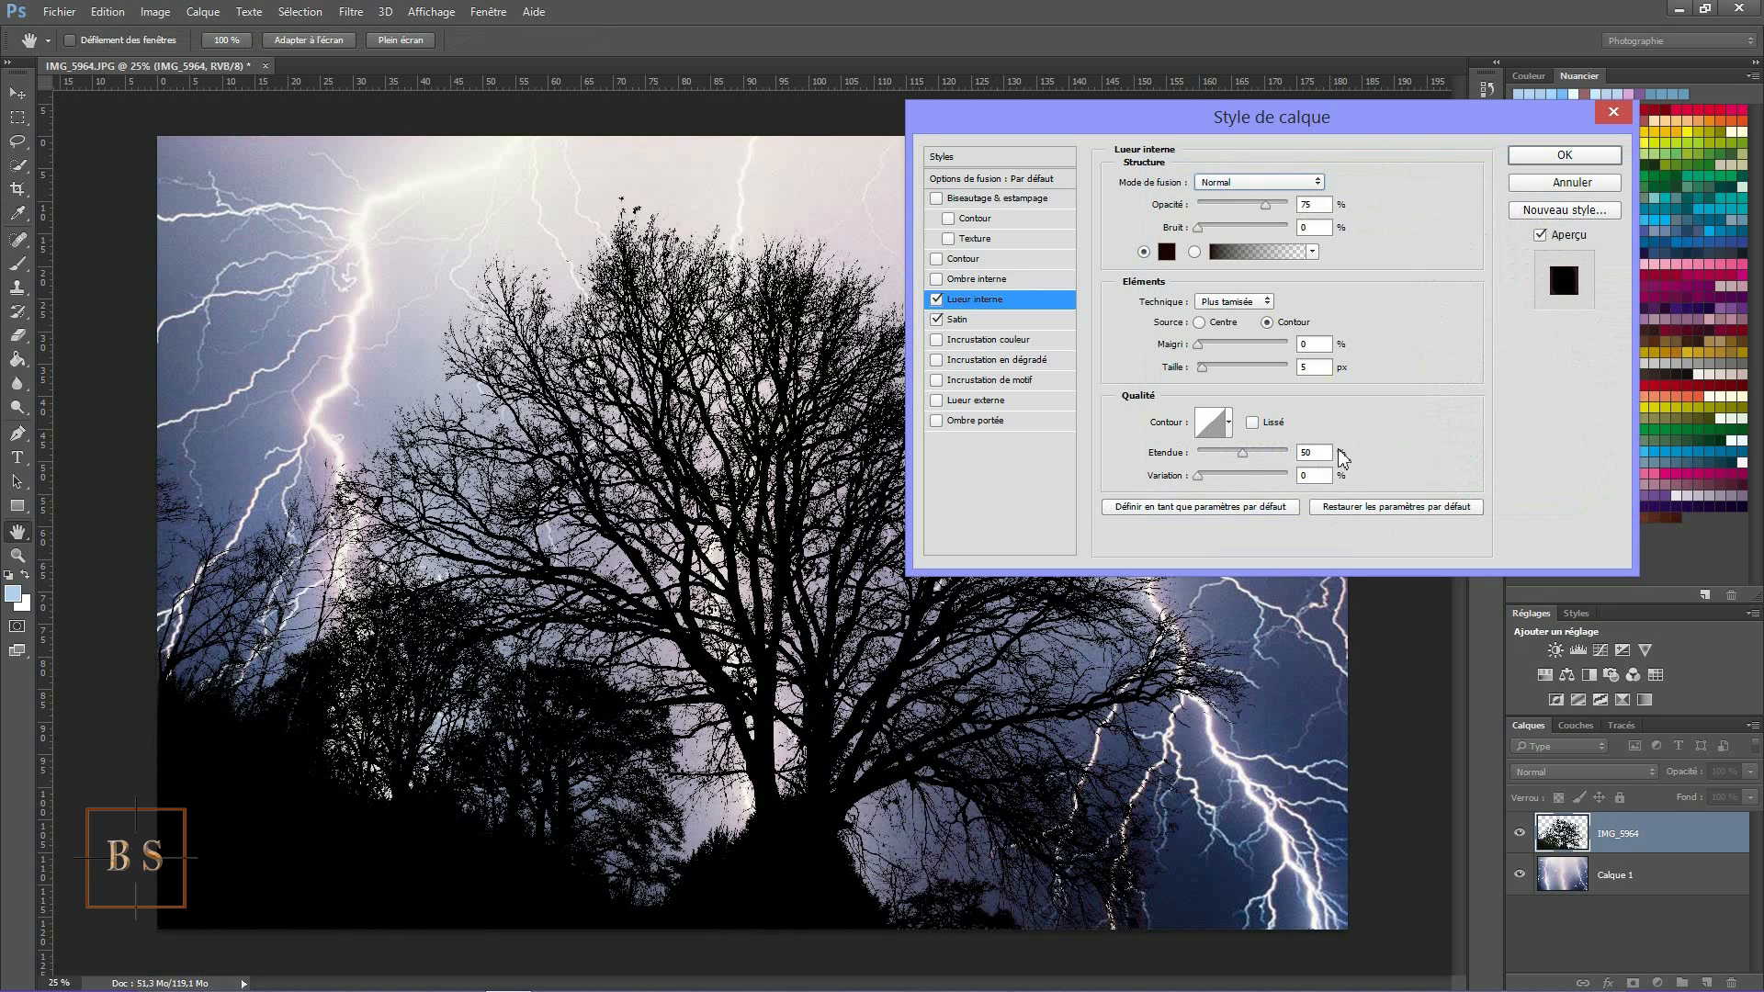
Adjust the Inner Glow size slightly and apply the layer style to the tree layer.
left_click(1207, 368)
left_click(1566, 155)
key("v")
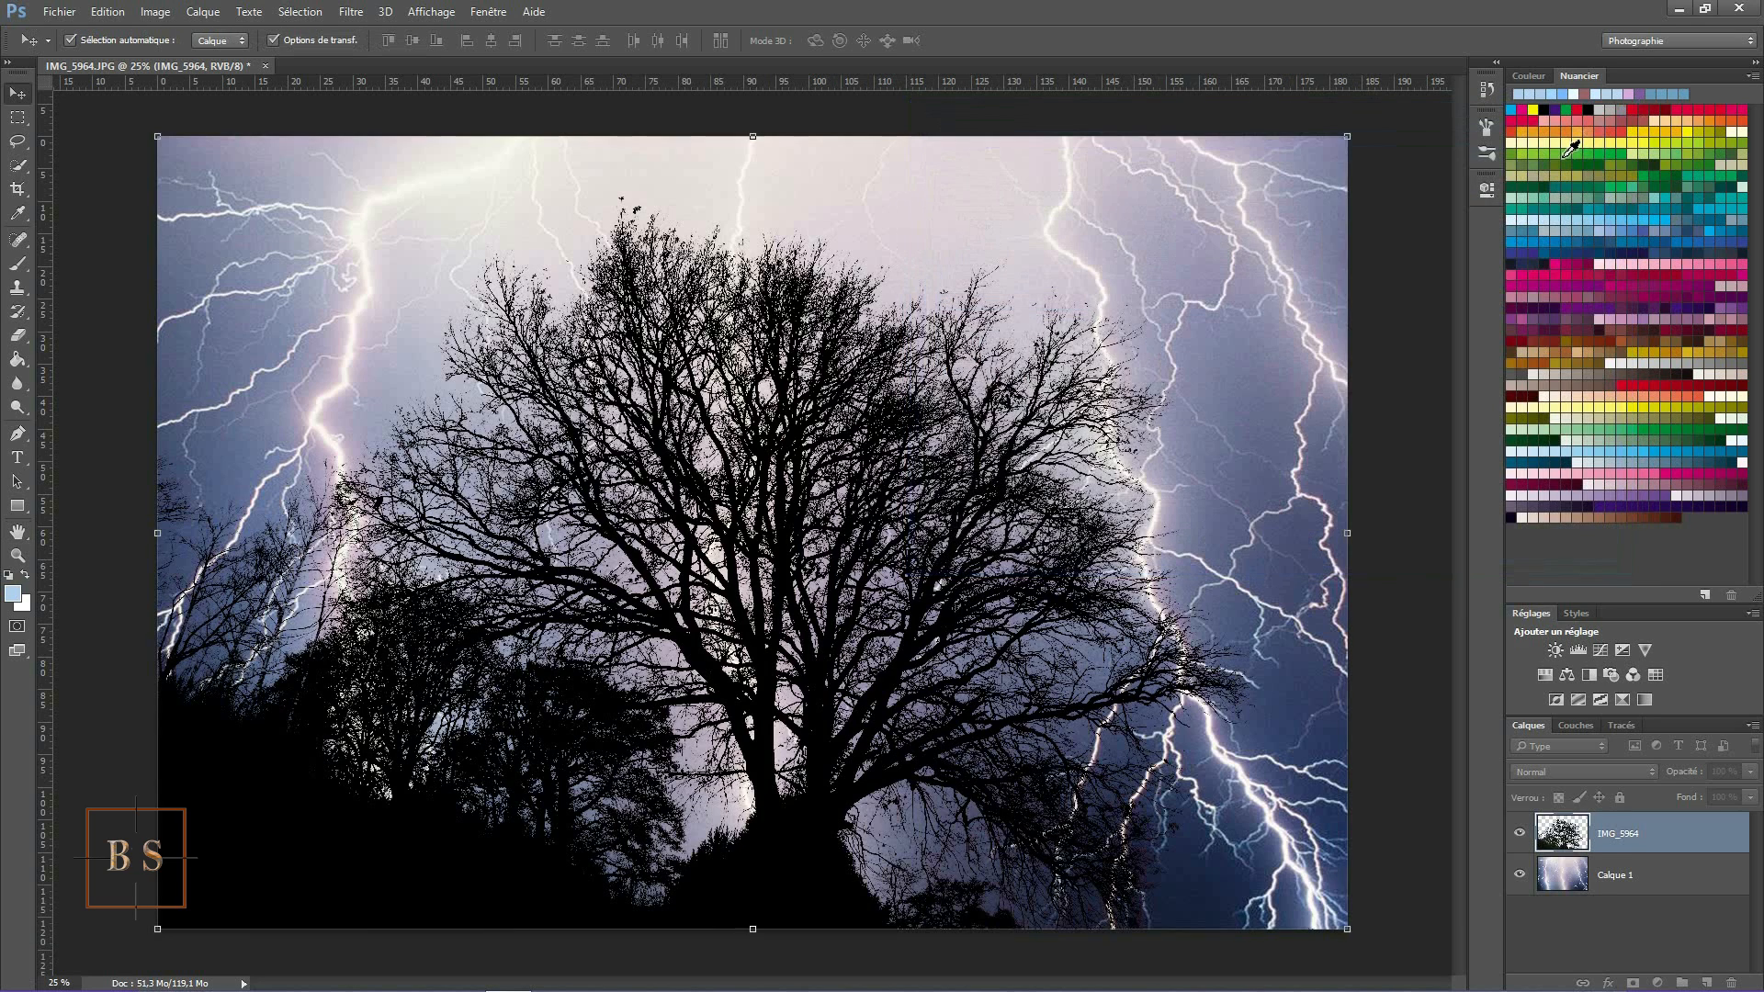